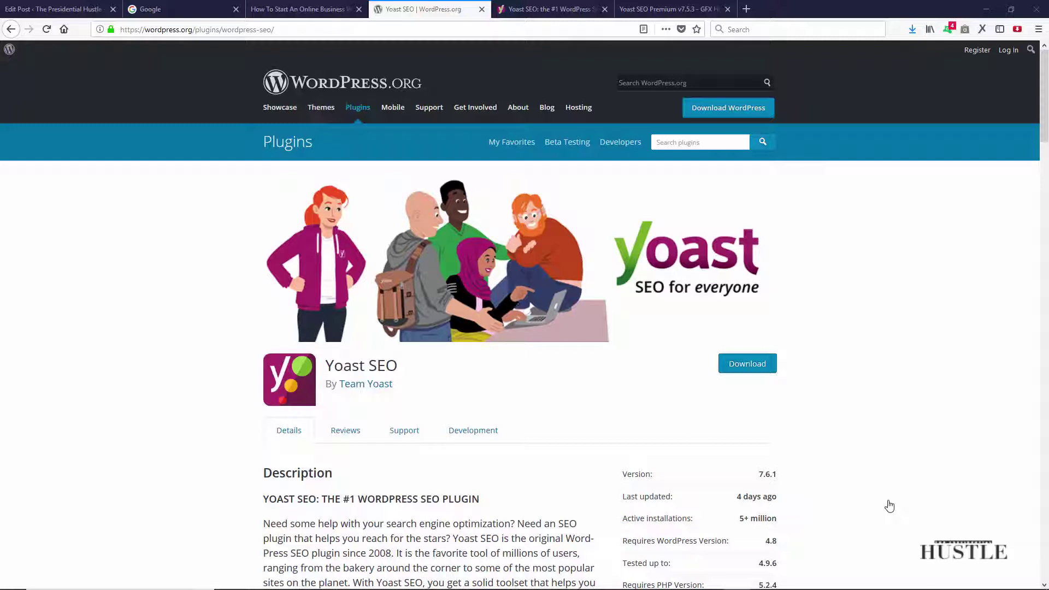
- Compare the free Yoast SEO plugin page on WordPress.org with the Yoast SEO Premium offer on yoast.com
left_click(742, 519)
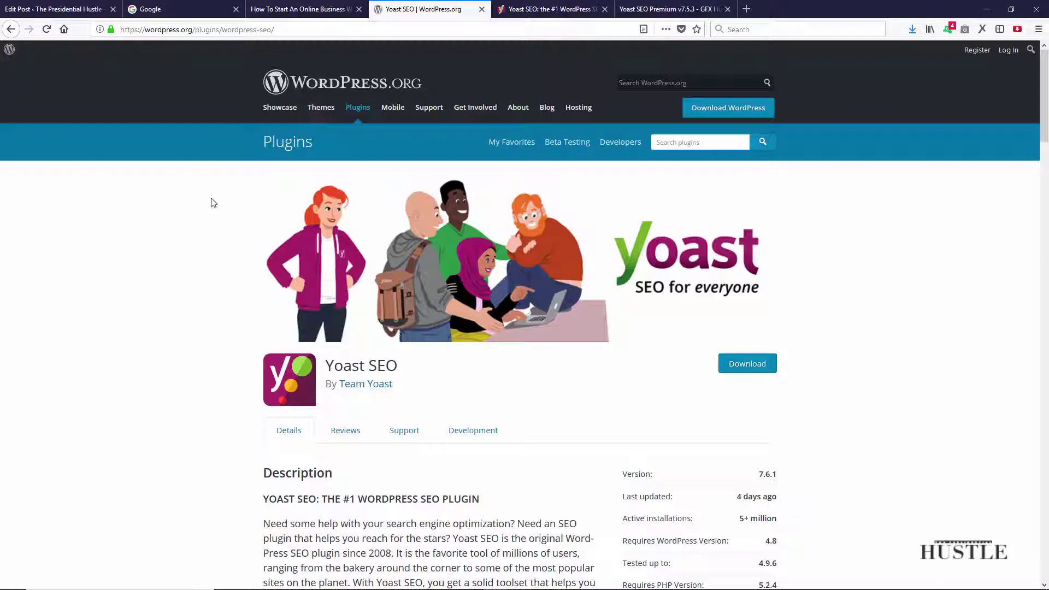
left_click(546, 9)
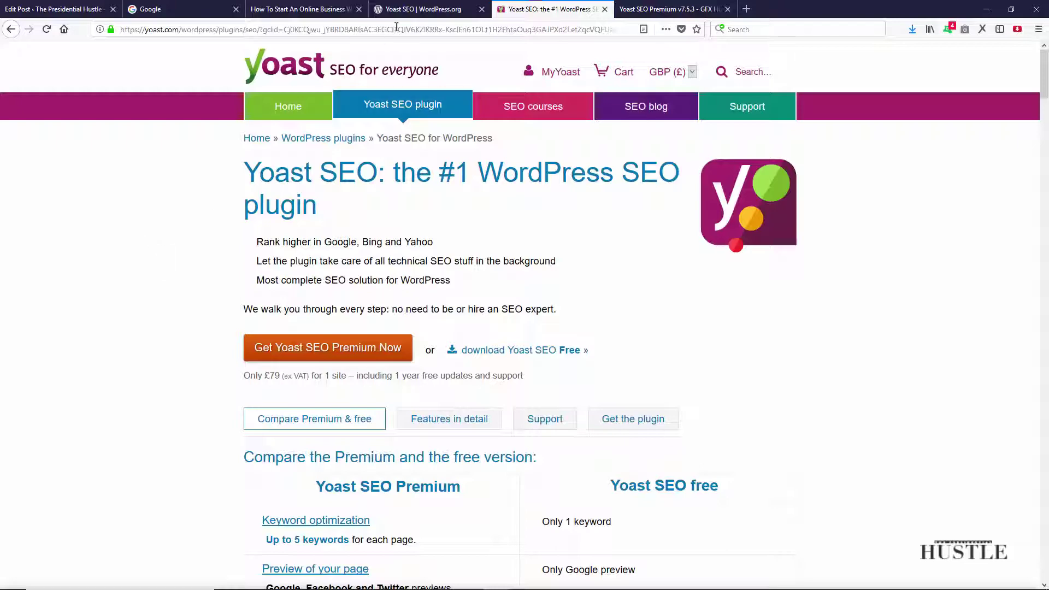
left_click(418, 11)
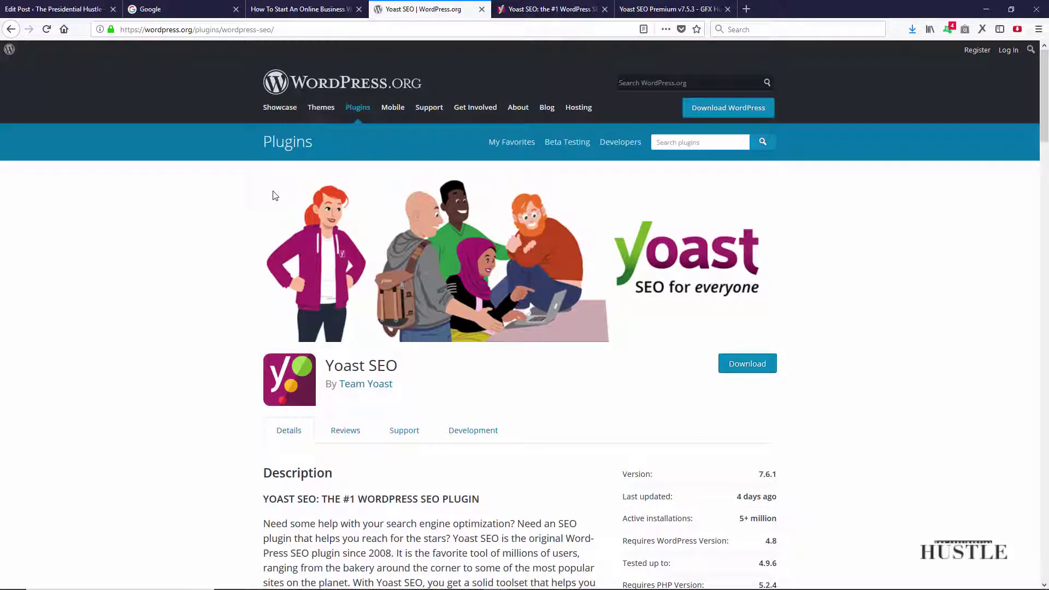
left_click(531, 11)
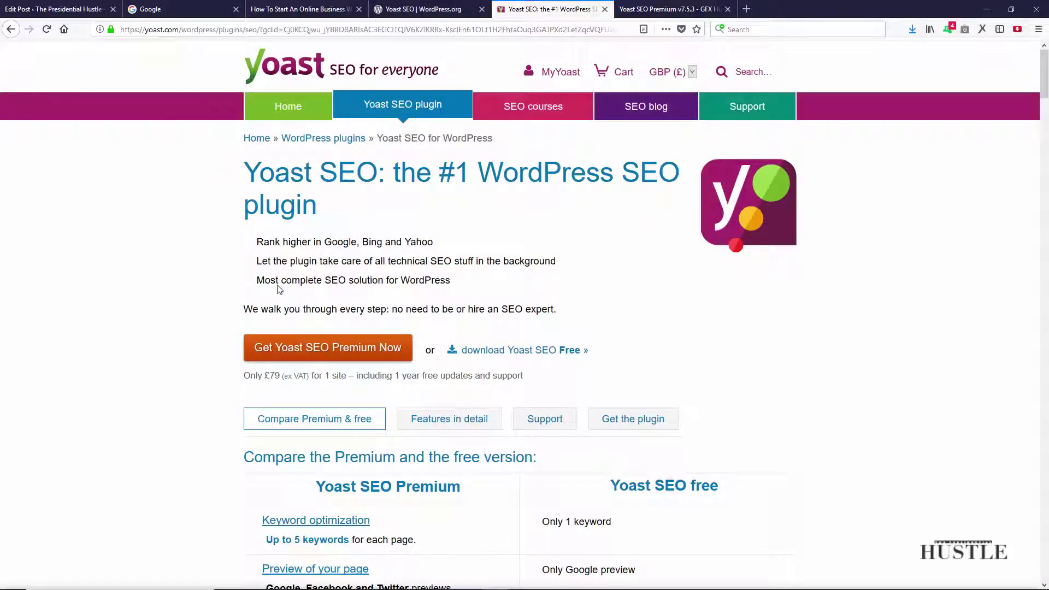
left_click_drag(282, 376, 268, 377)
- Examine the Yoast SEO Premium v7.5.3 page and its download links on the GFX Hustle site
left_click(635, 13)
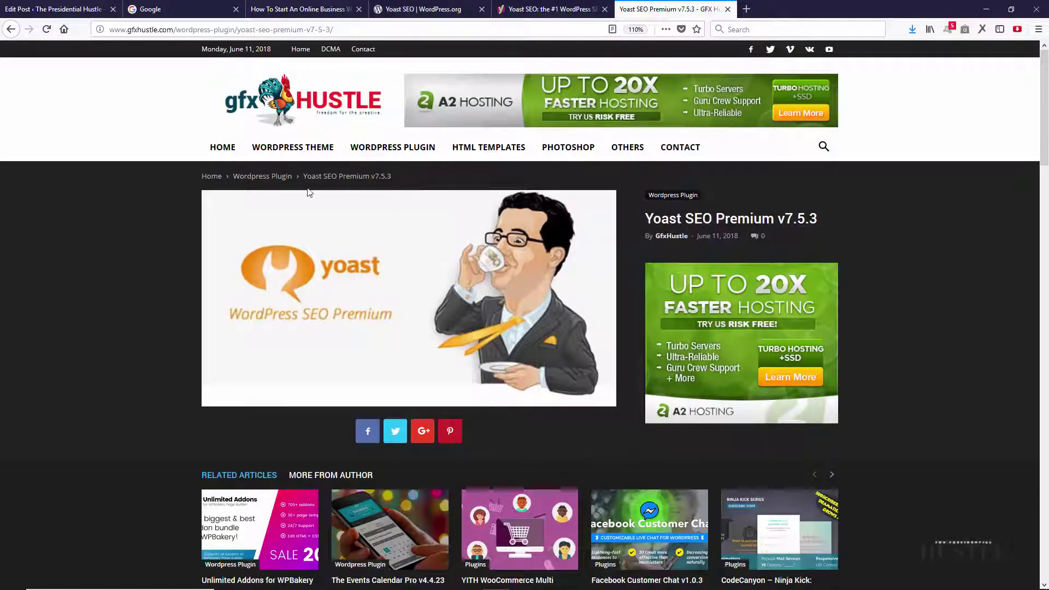
scroll(161, 271, "down", 10)
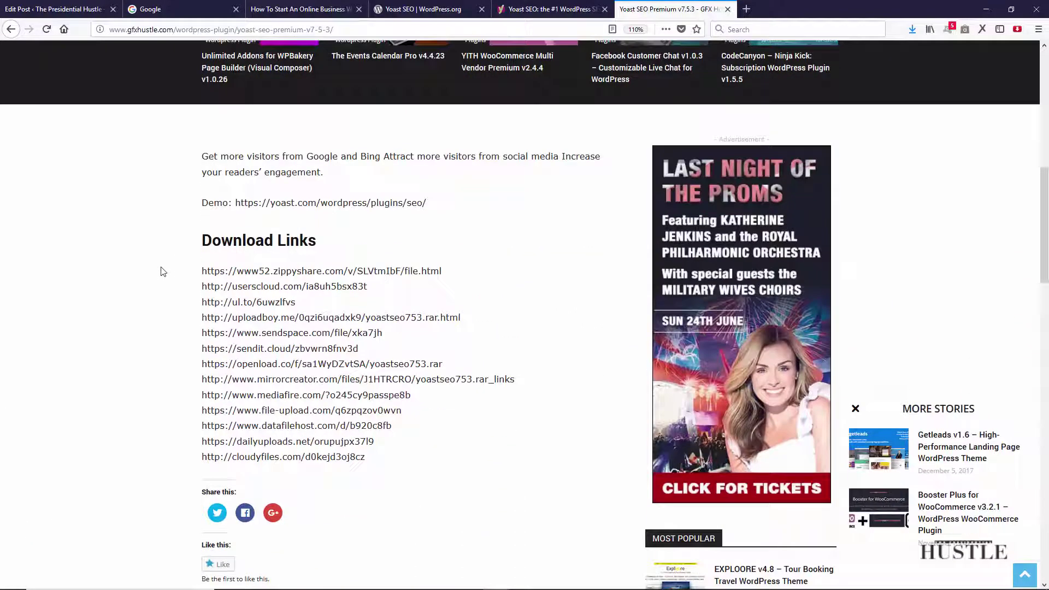
scroll(162, 271, "up", 10)
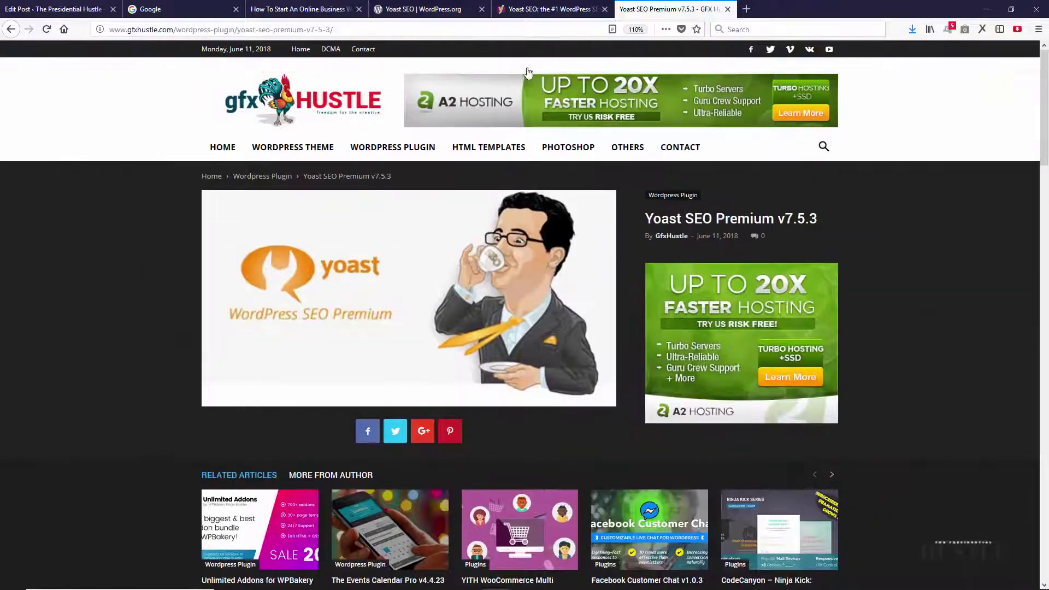
left_click(536, 11)
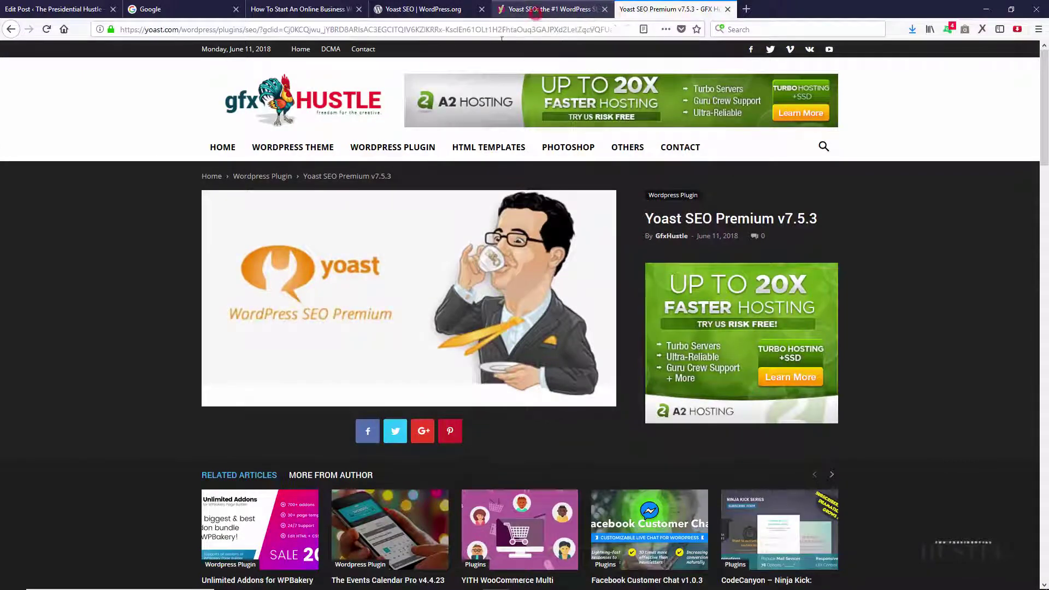
left_click(660, 10)
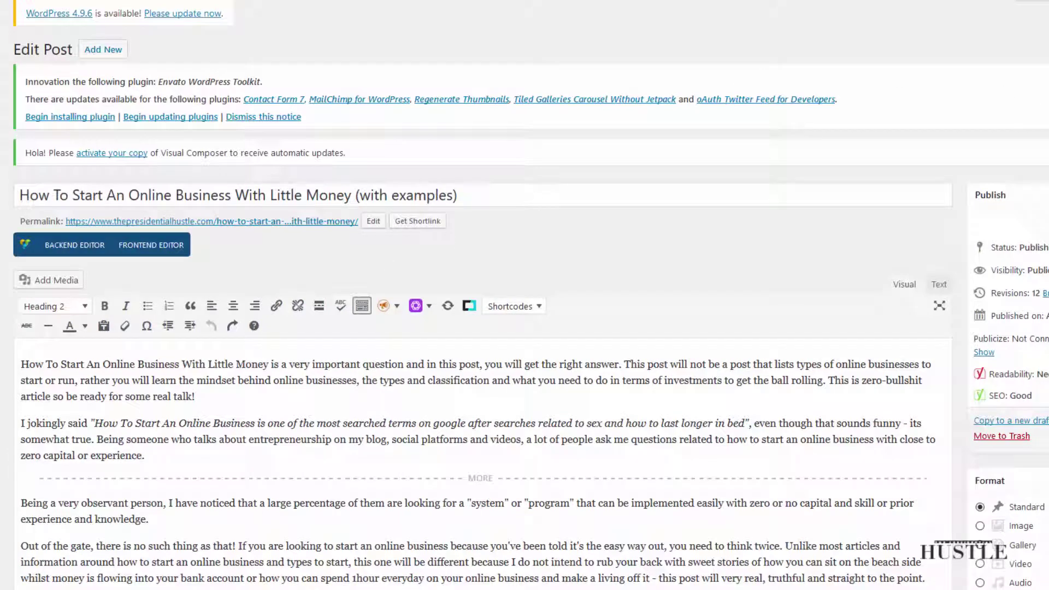
- Dismiss the plugin installation notice on the Edit Post page and look over the post's content and Yoast SEO Premium section
left_click(1048, 76)
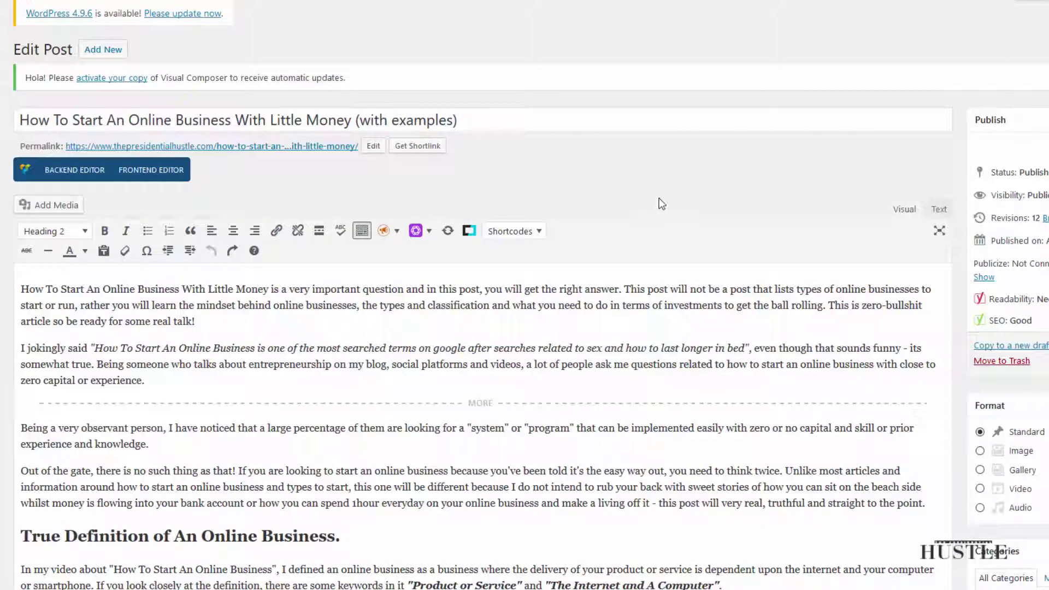
scroll(480, 295, "down", 4)
scroll(480, 295, "down", 20)
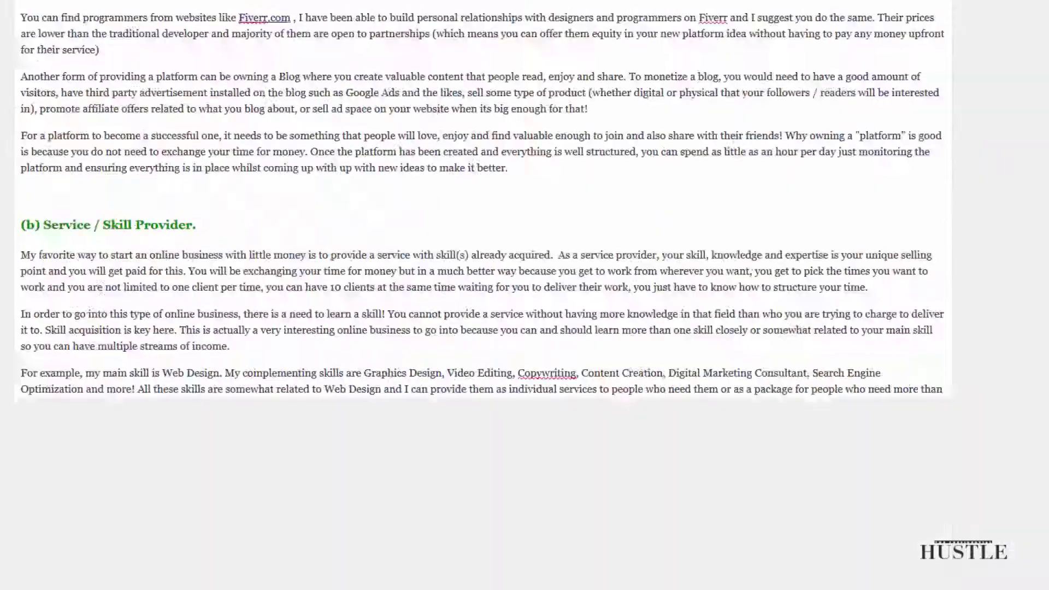
scroll(164, 334, "up", 1)
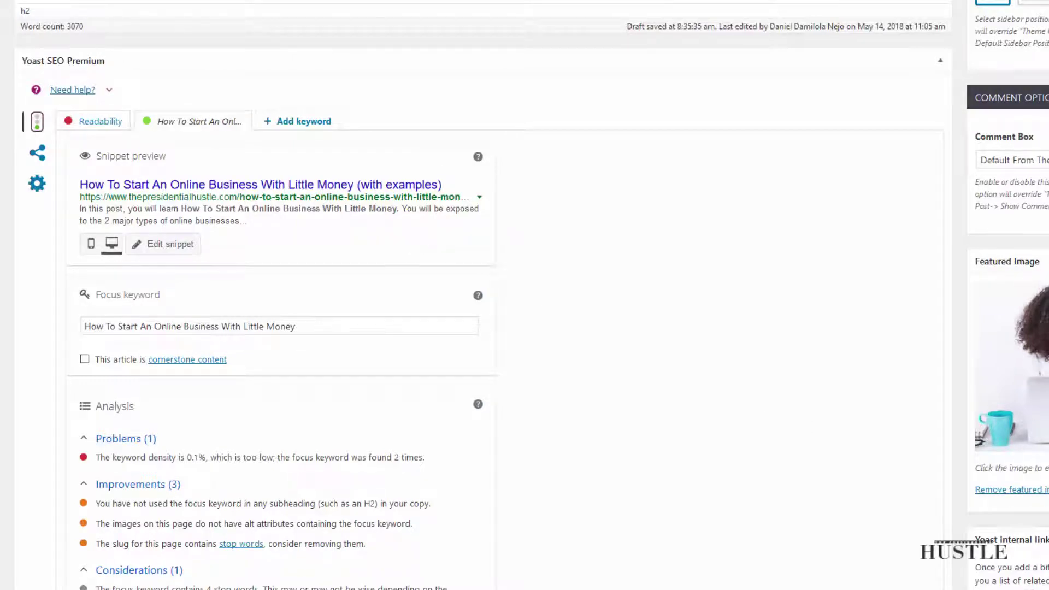
scroll(481, 328, "up", 20)
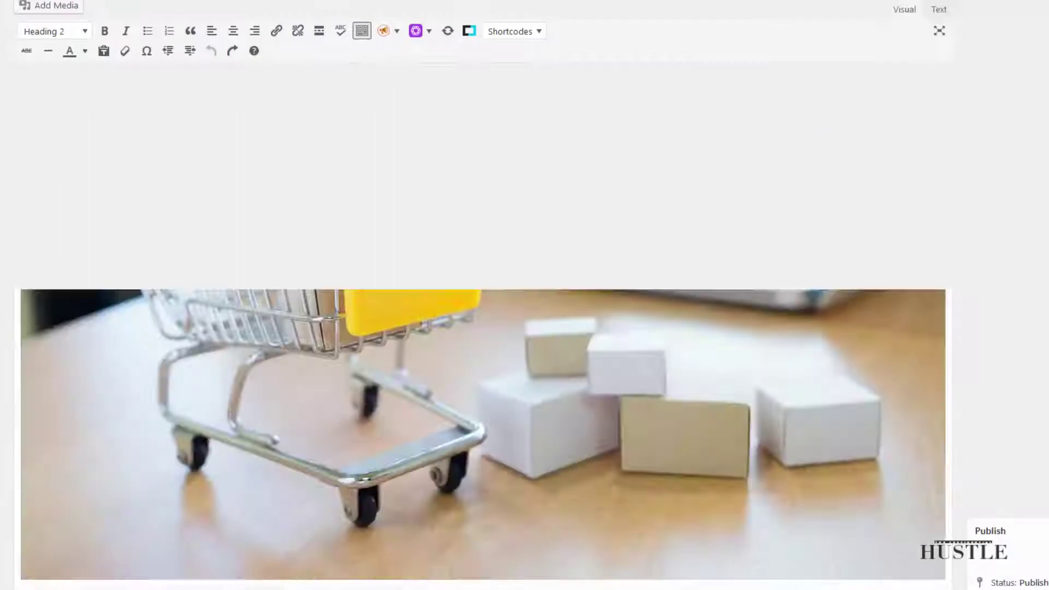
scroll(480, 328, "up", 6)
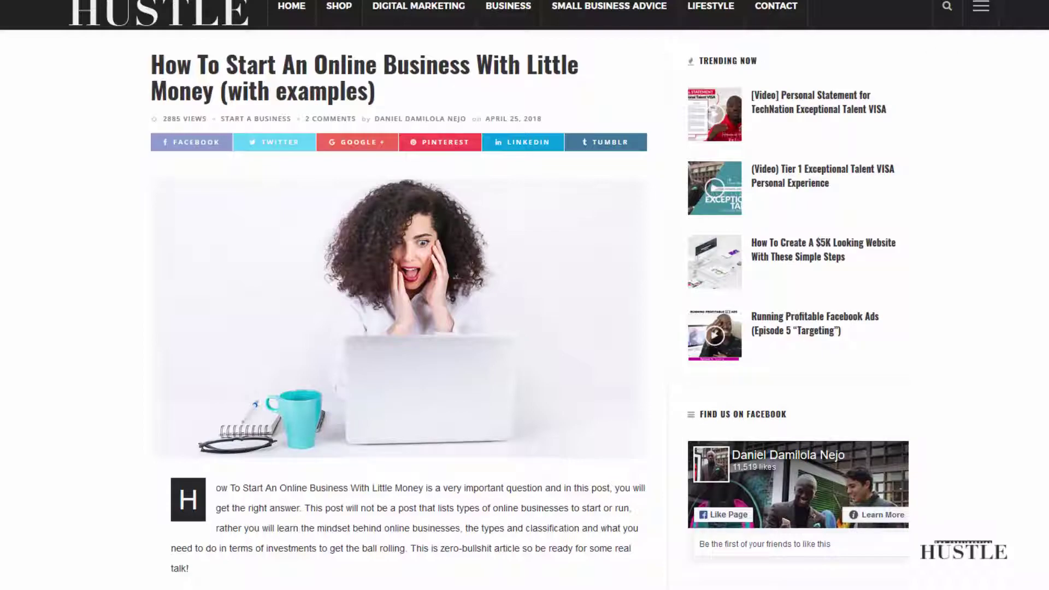
- Skim the published post "How To Start An Online Business With Little Money (with examples)"
scroll(398, 311, "down", 20)
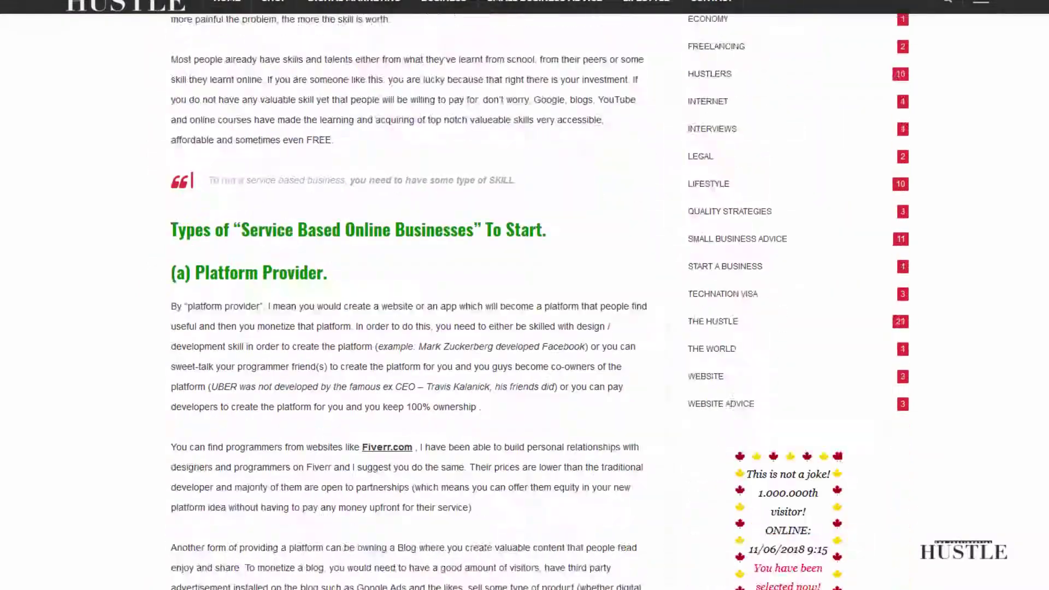
scroll(399, 312, "up", 20)
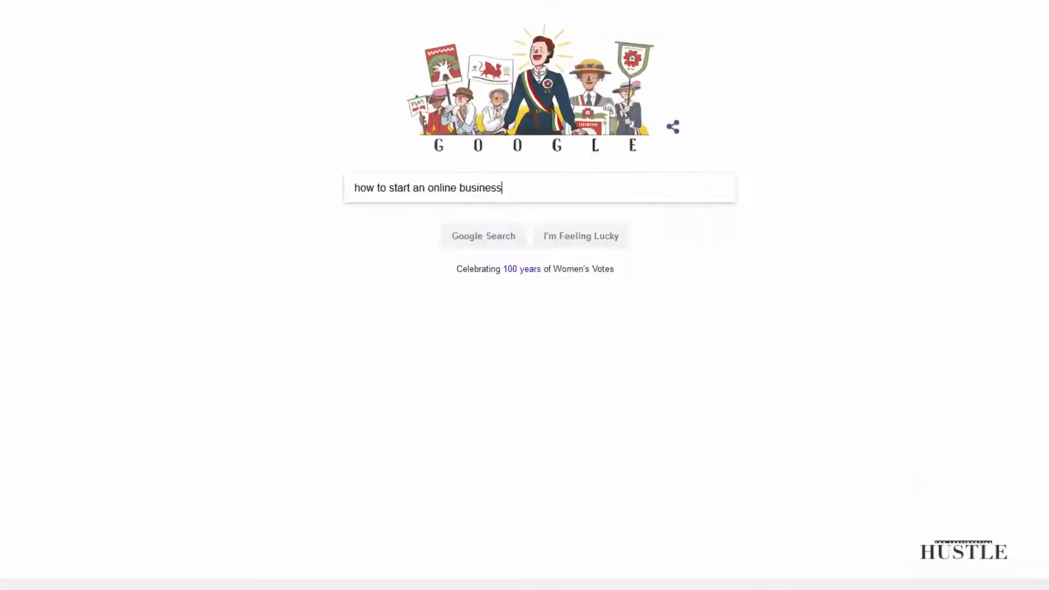
- Check Google's search suggestions for the phrase "how to start an online business"
left_click(550, 190)
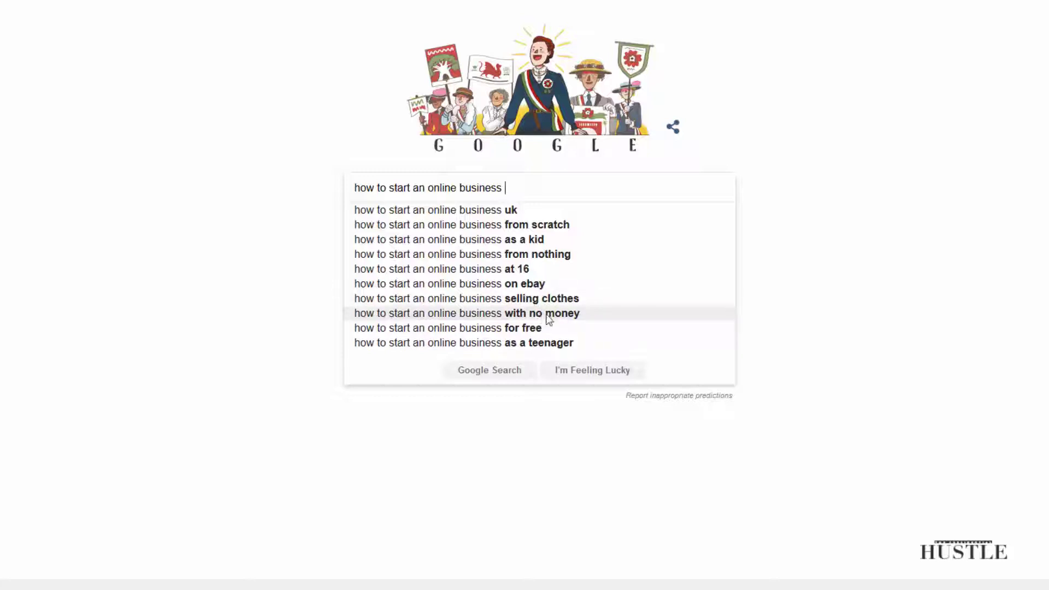
left_click_drag(503, 187, 359, 188)
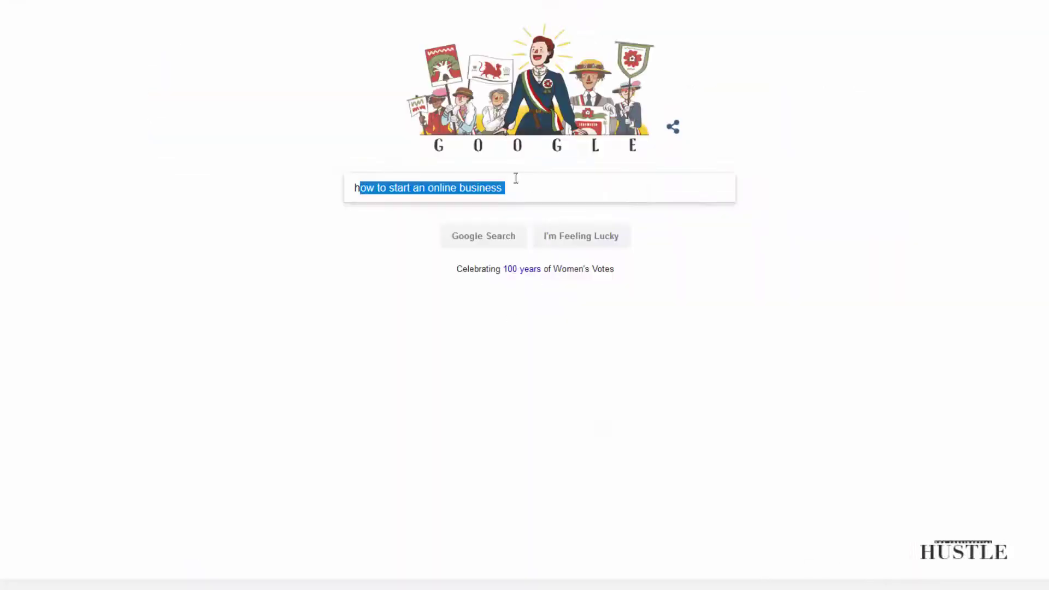
left_click(538, 186)
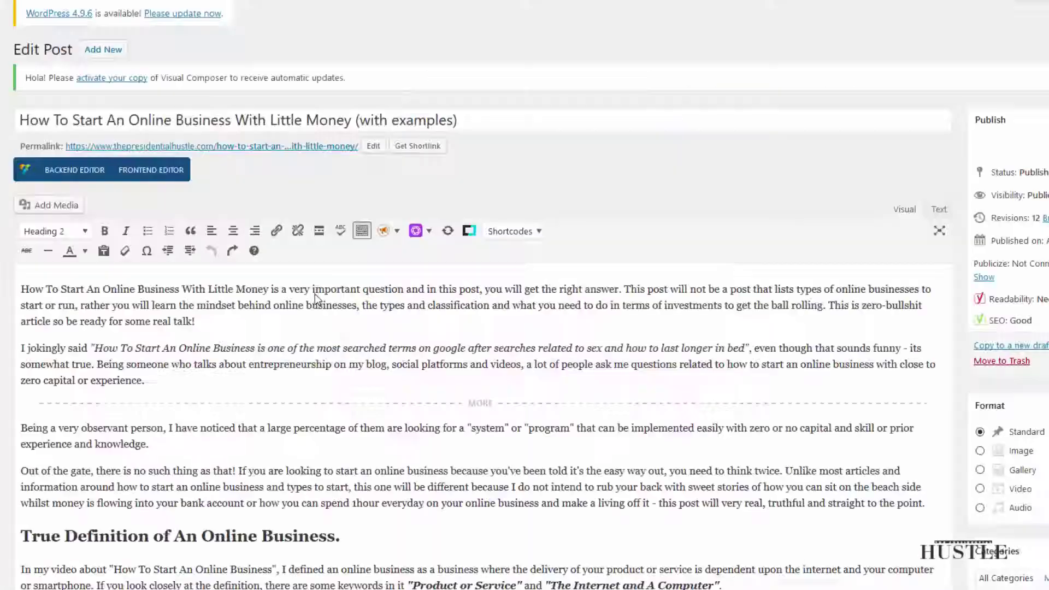
- Return to the Edit Post page and examine the snippet preview, focus keyword and analysis in the Yoast SEO Premium section
scroll(319, 327, "down", 1)
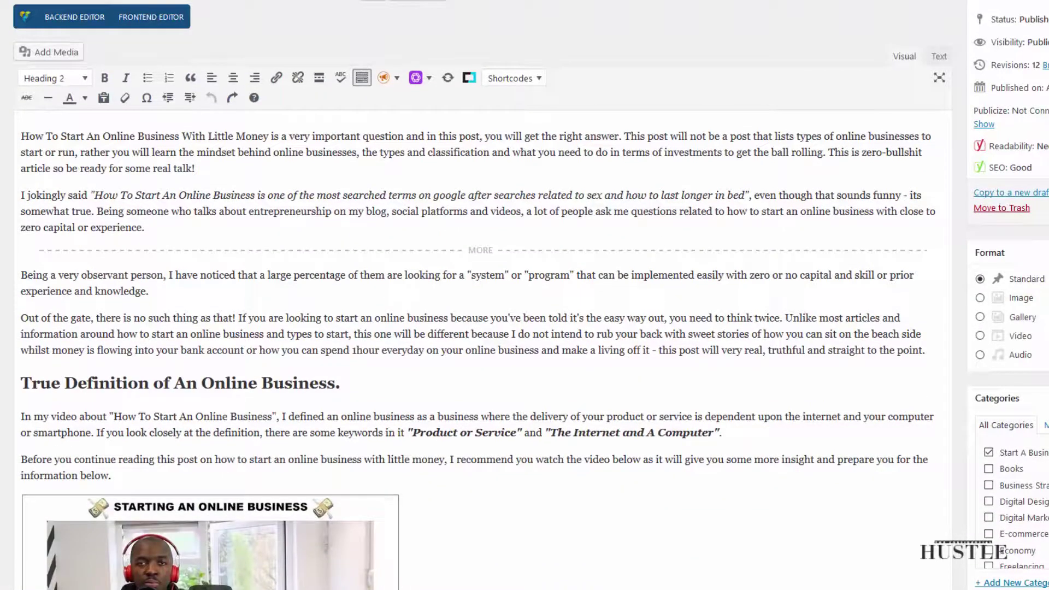
scroll(481, 349, "down", 20)
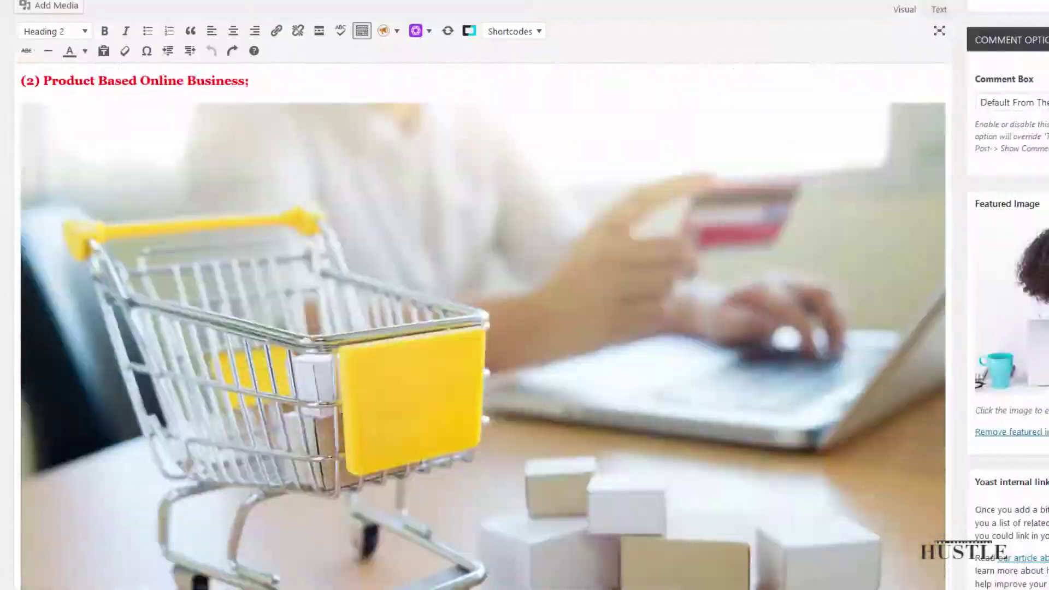
scroll(481, 294, "down", 20)
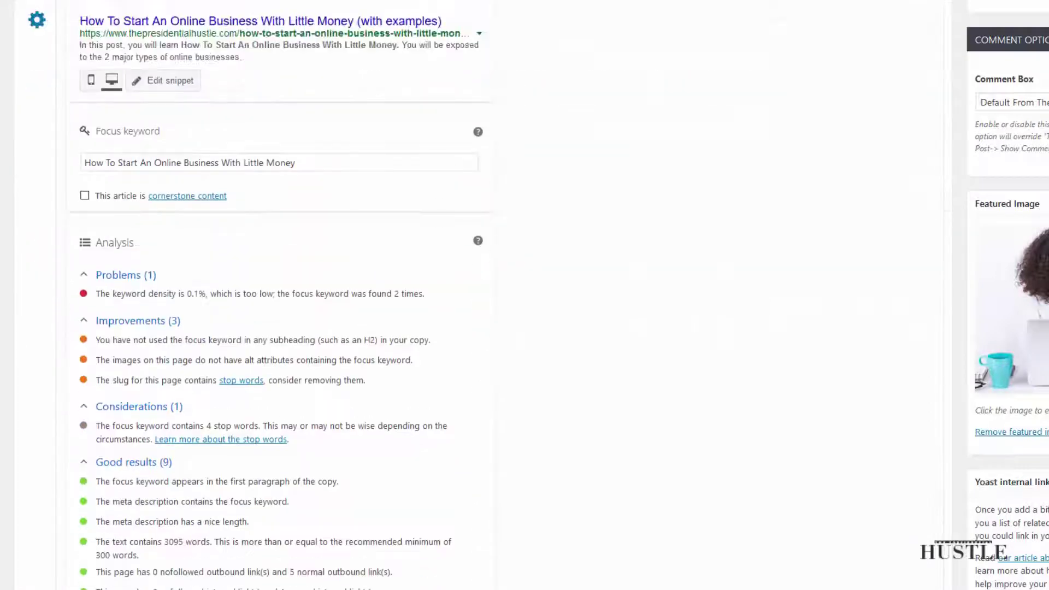
scroll(480, 295, "up", 1)
scroll(351, 236, "up", 1)
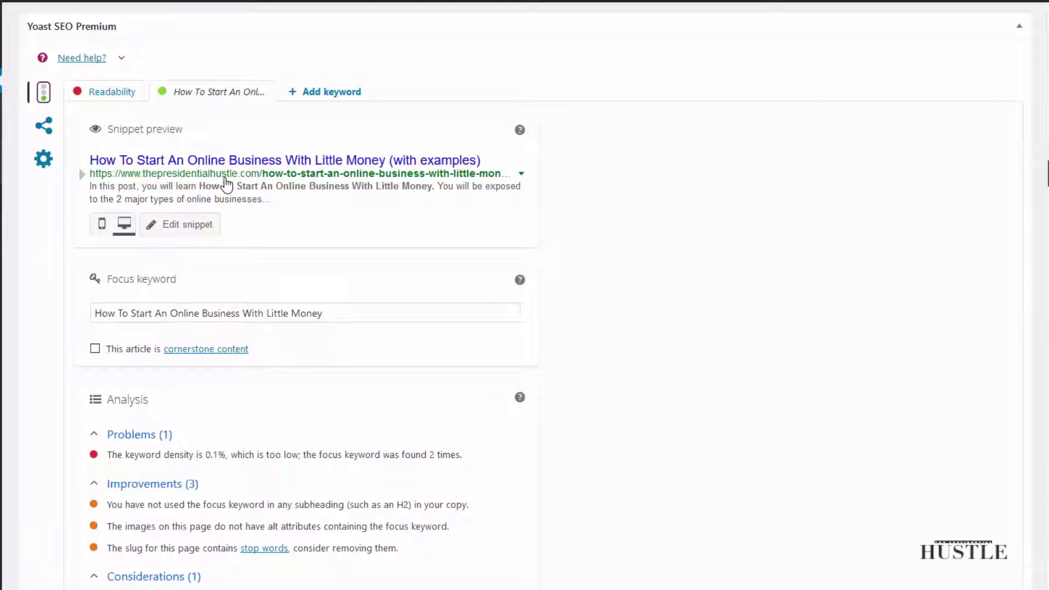
- Review the post's SEO title, slug and meta description in the snippet editor, leaving it closed
left_click(189, 225)
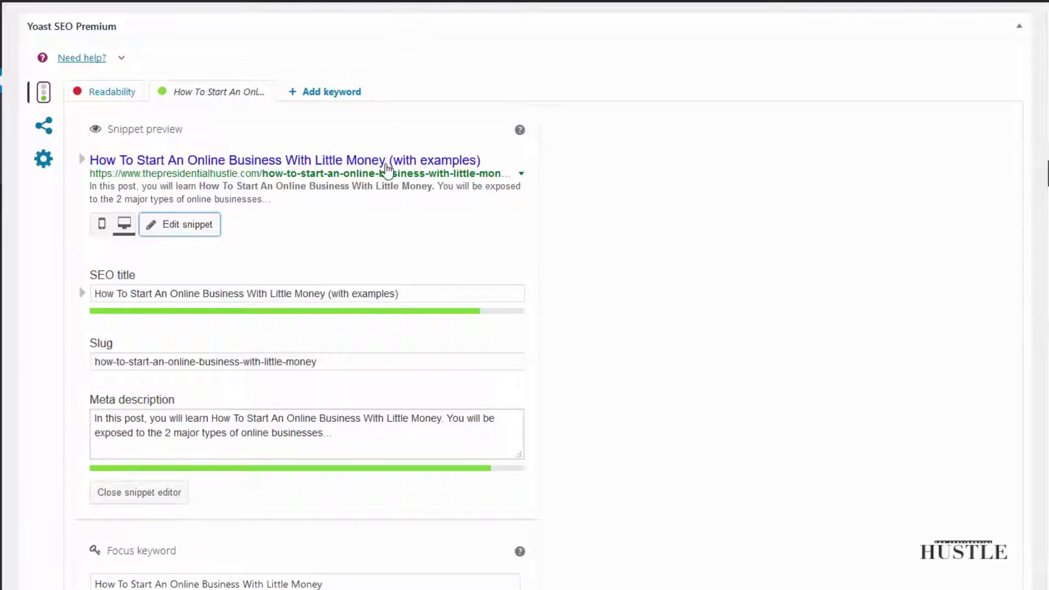
left_click(358, 433)
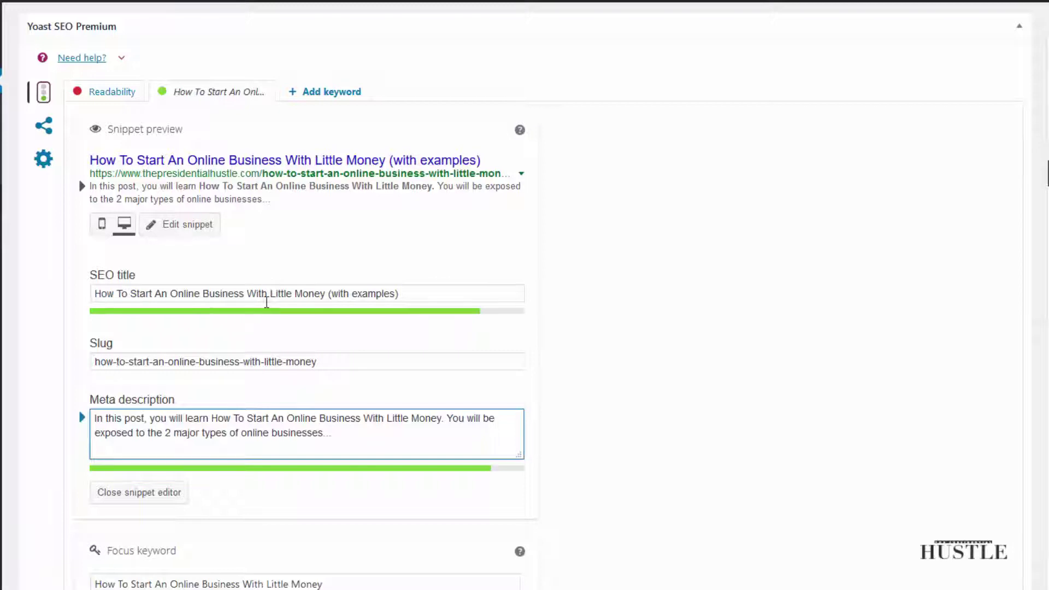
left_click(126, 493)
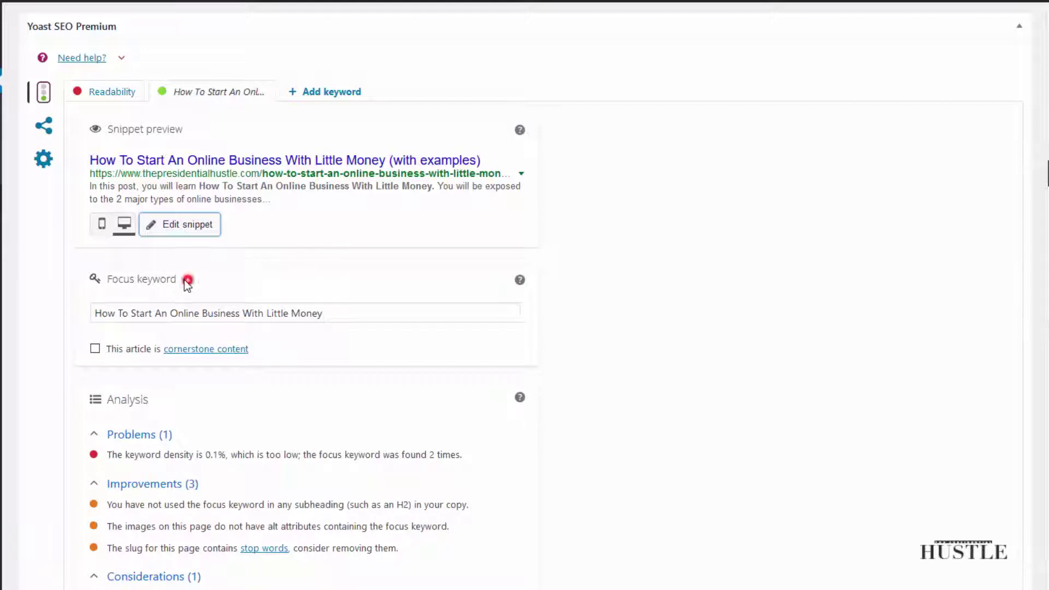
- Examine the focus keyword entered for the post in the Yoast SEO Premium section
left_click_drag(187, 280, 122, 279)
left_click(125, 279)
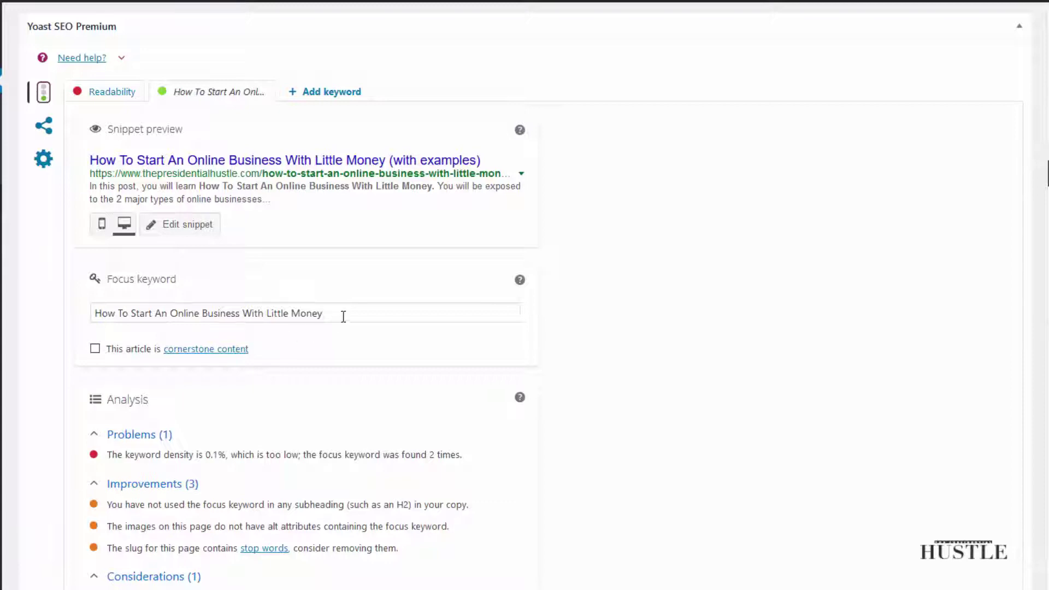
left_click_drag(343, 317, 94, 313)
left_click(156, 313)
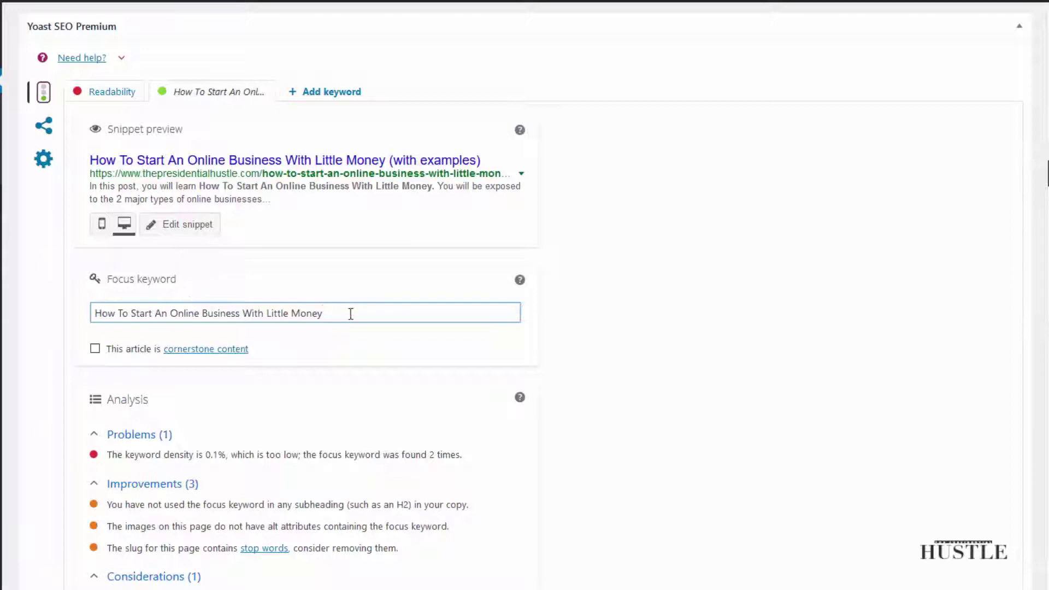
left_click_drag(355, 312, 99, 323)
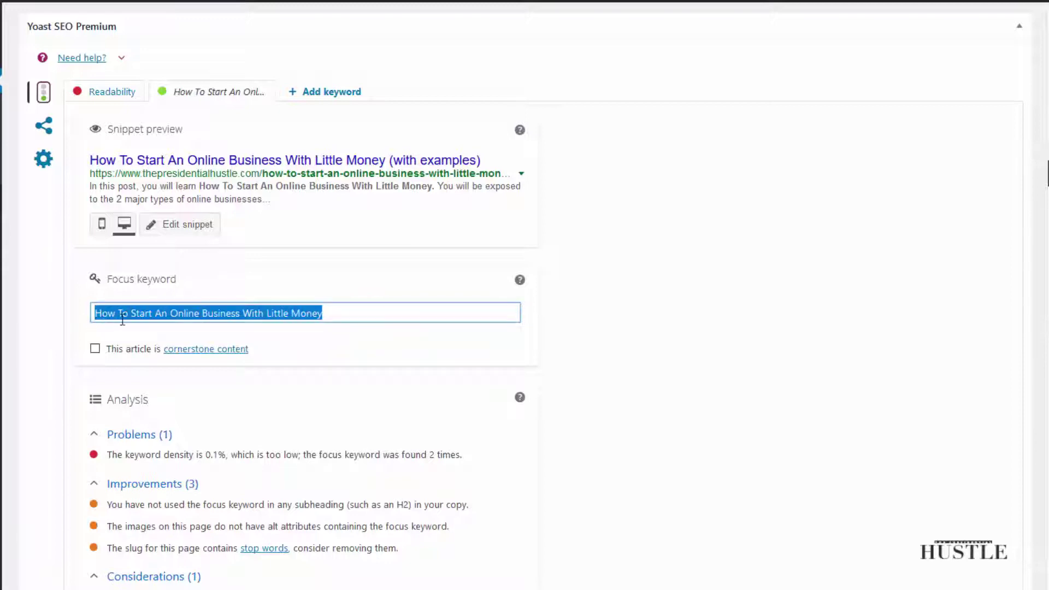
left_click(384, 321)
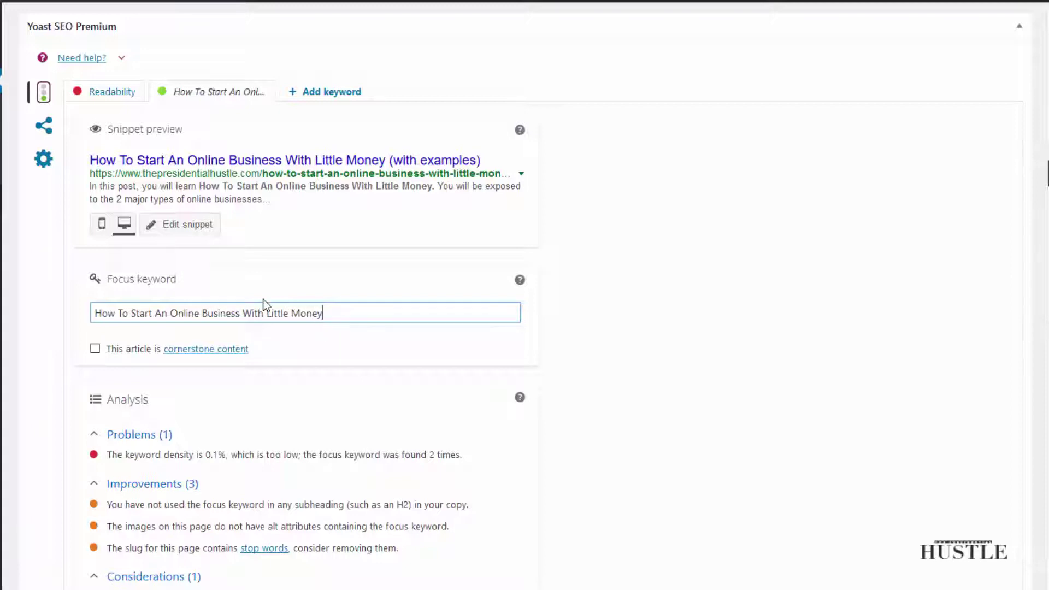
- Open the snippet editor and inspect the slug in the post preview's web address
left_click(194, 224)
left_click(218, 232)
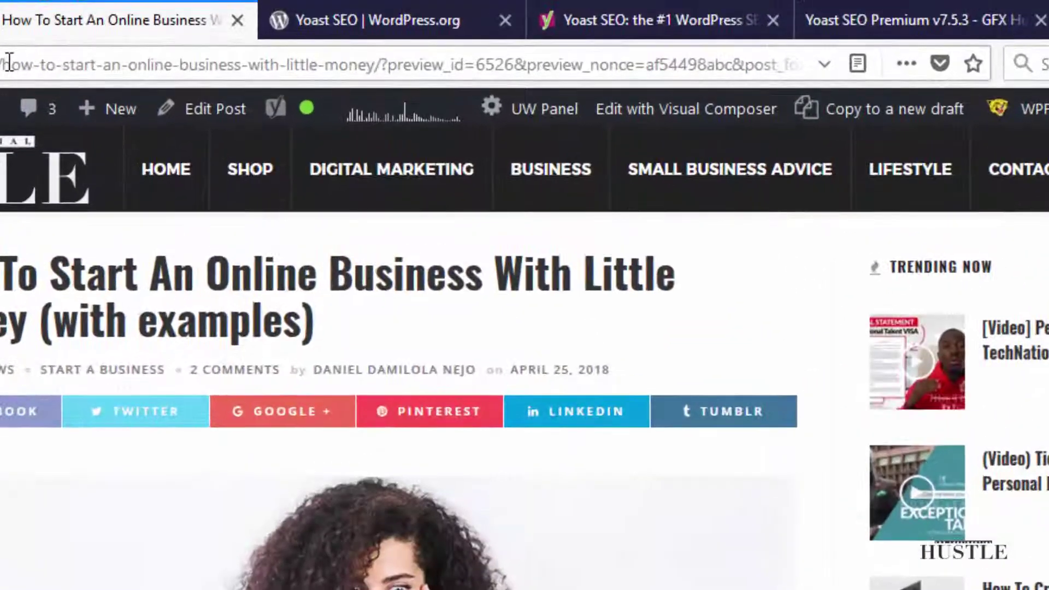
left_click_drag(122, 4, 367, 1)
left_click_drag(322, 59, 2, 63)
left_click(372, 64)
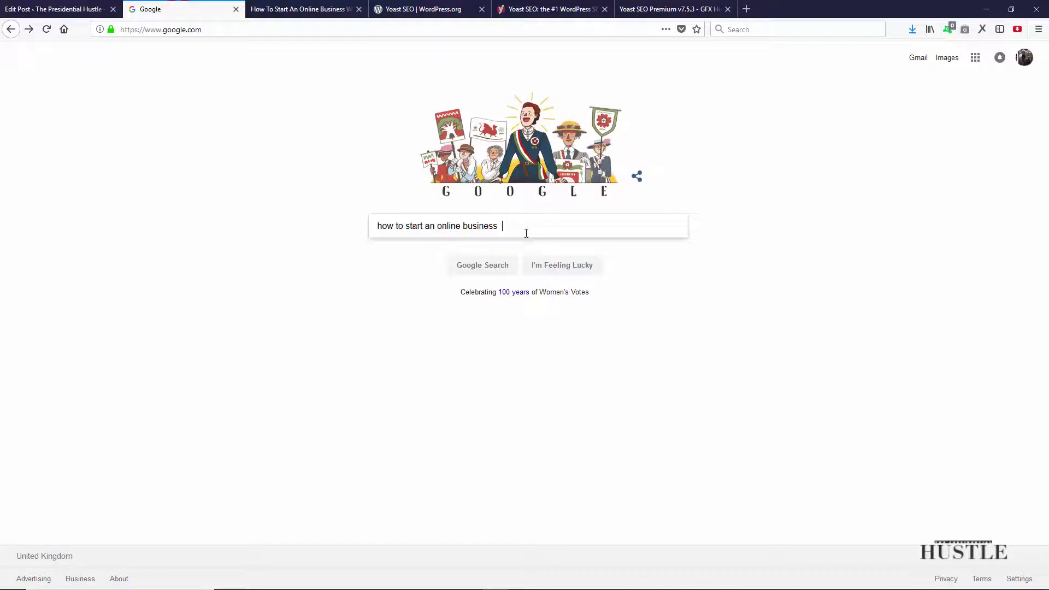
- Search Google for "how to start an online business" and compare the result descriptions with the post's meta description
key("Return")
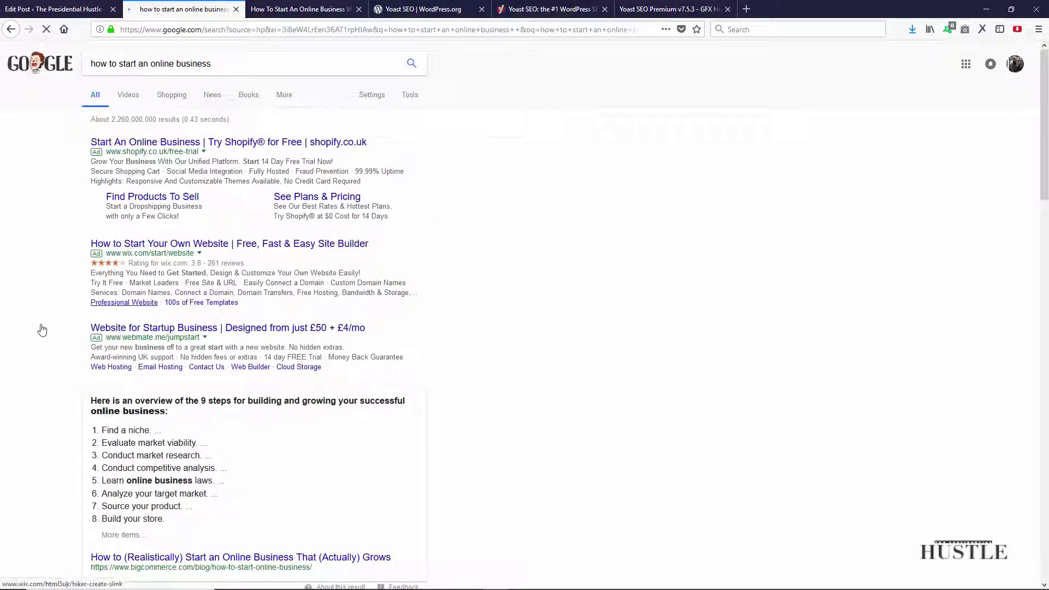
scroll(33, 323, "down", 5)
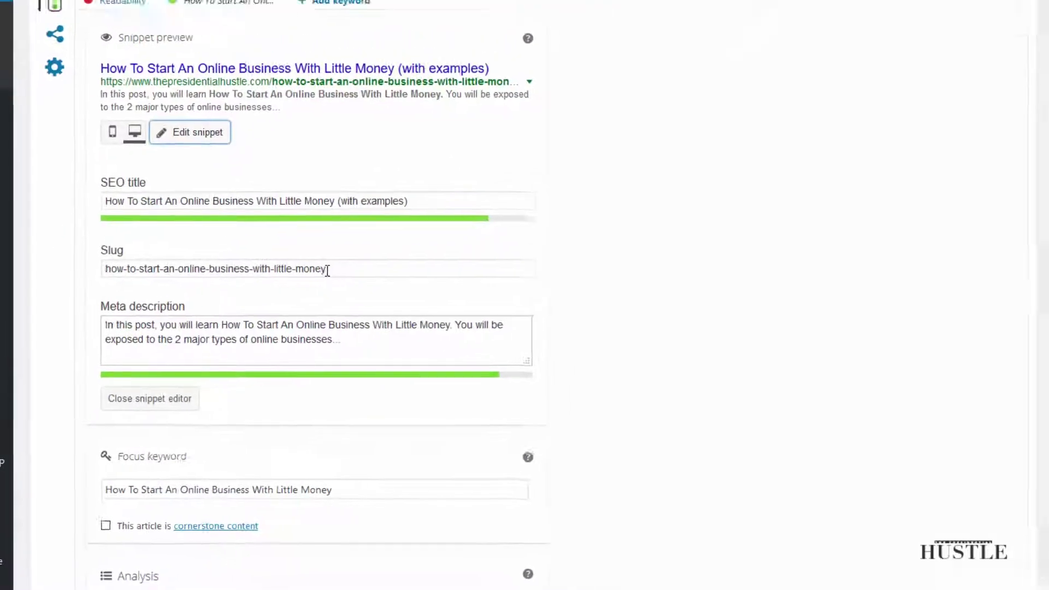
left_click(270, 355)
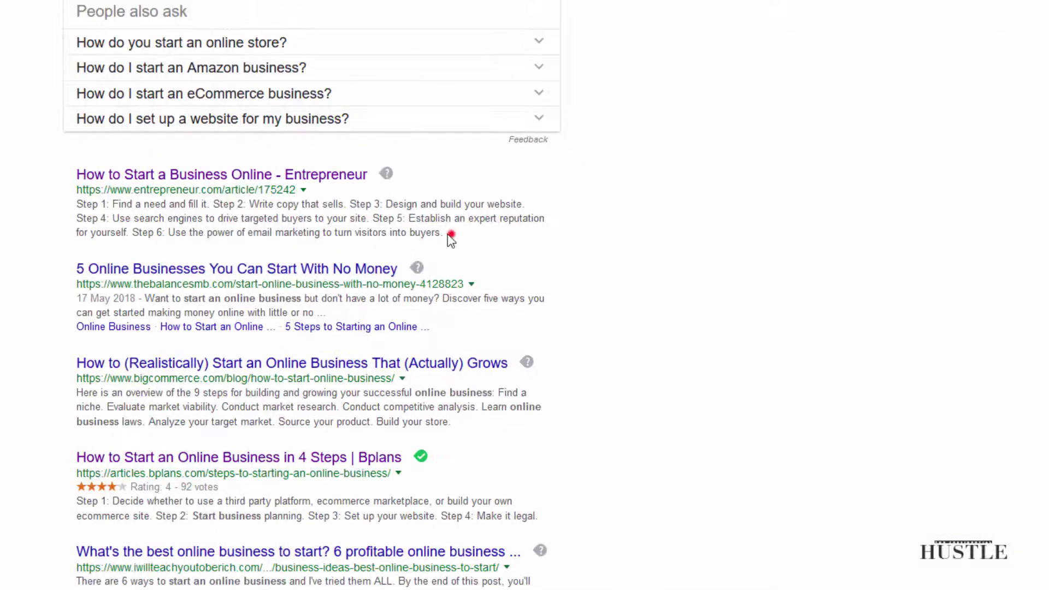
- Examine the description text of the Entrepreneur search result on how to start a business online
left_click_drag(445, 232, 244, 219)
left_click(174, 206)
left_click(376, 221)
left_click_drag(460, 240, 81, 204)
left_click(90, 204)
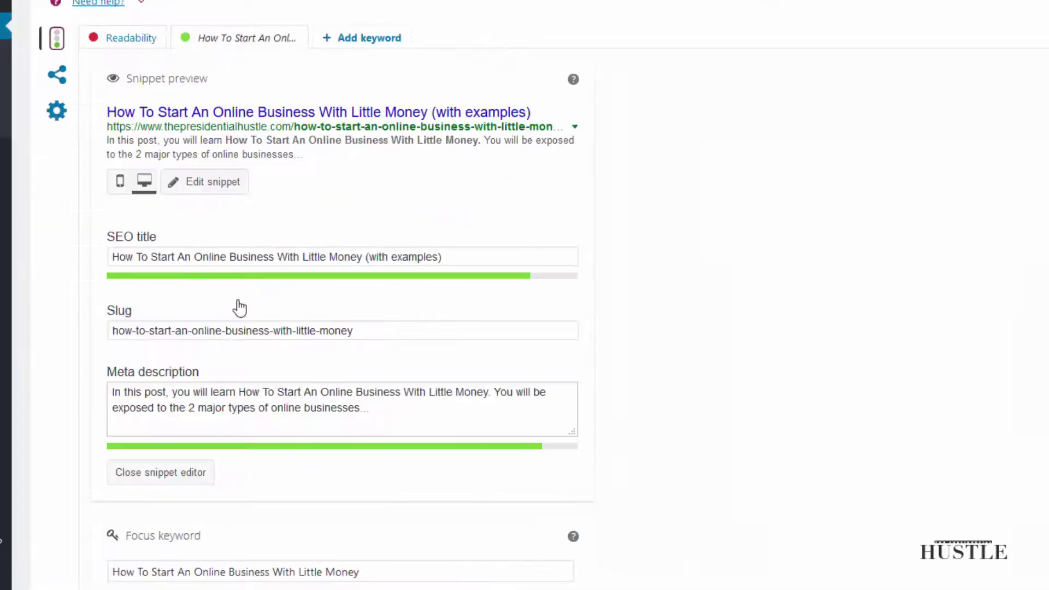
- Review the post's meta description in the snippet editor and close the editor
left_click(306, 426)
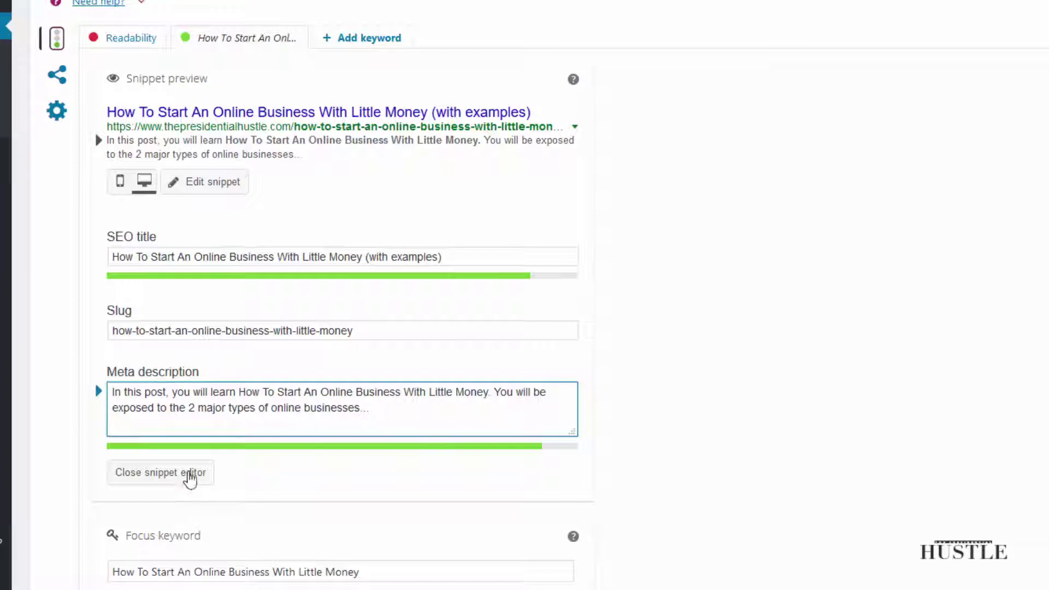
left_click(394, 415)
left_click(149, 469)
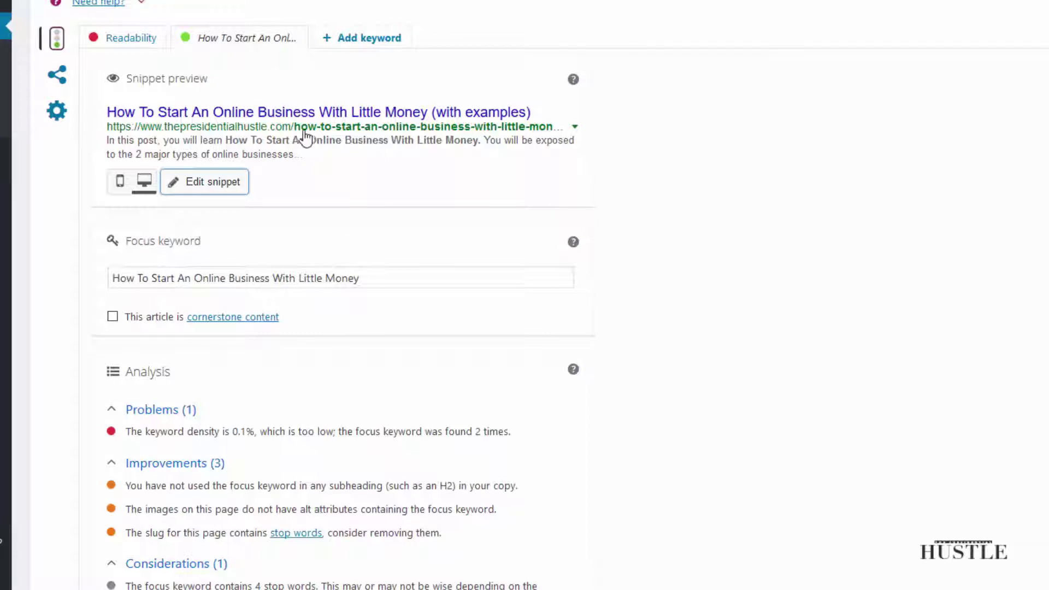
- Open an additional focus keyword entry for the post and remove it without entering anything
left_click(363, 42)
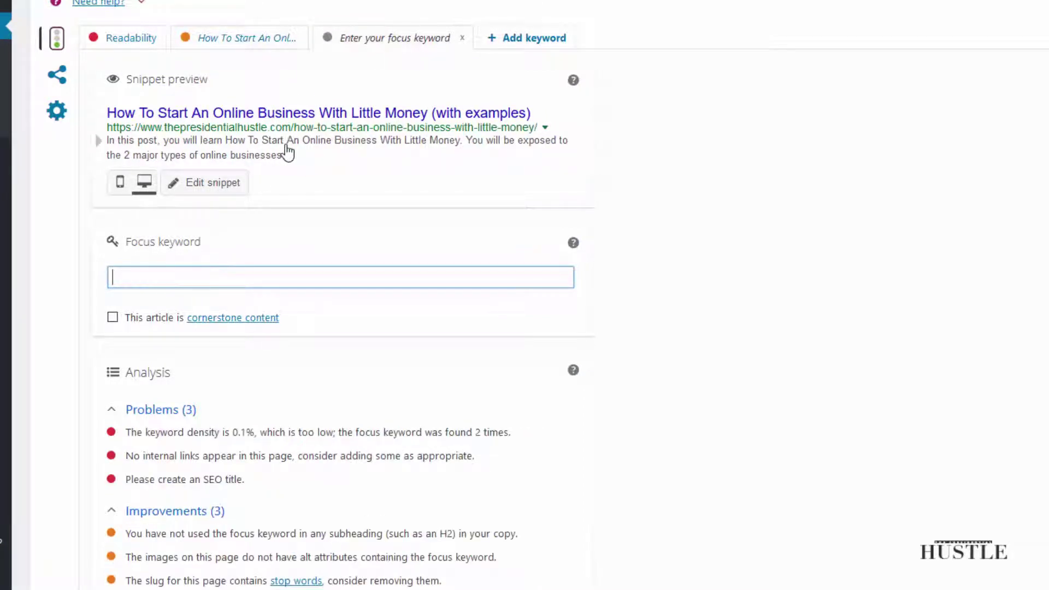
left_click(462, 37)
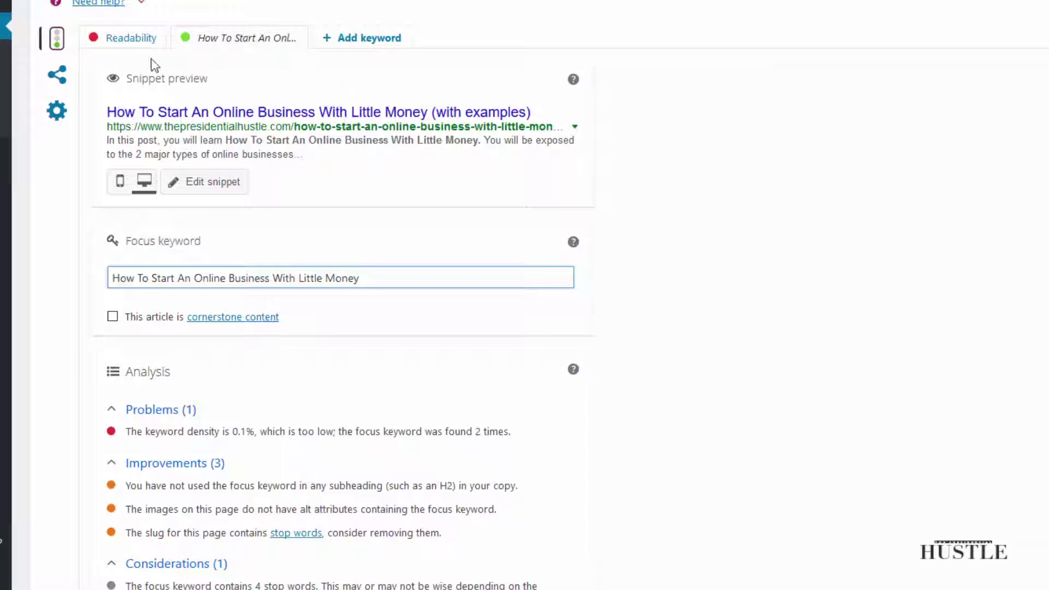
- Open the post's readability analysis and read its problems and good results
left_click(131, 35)
left_click(131, 38)
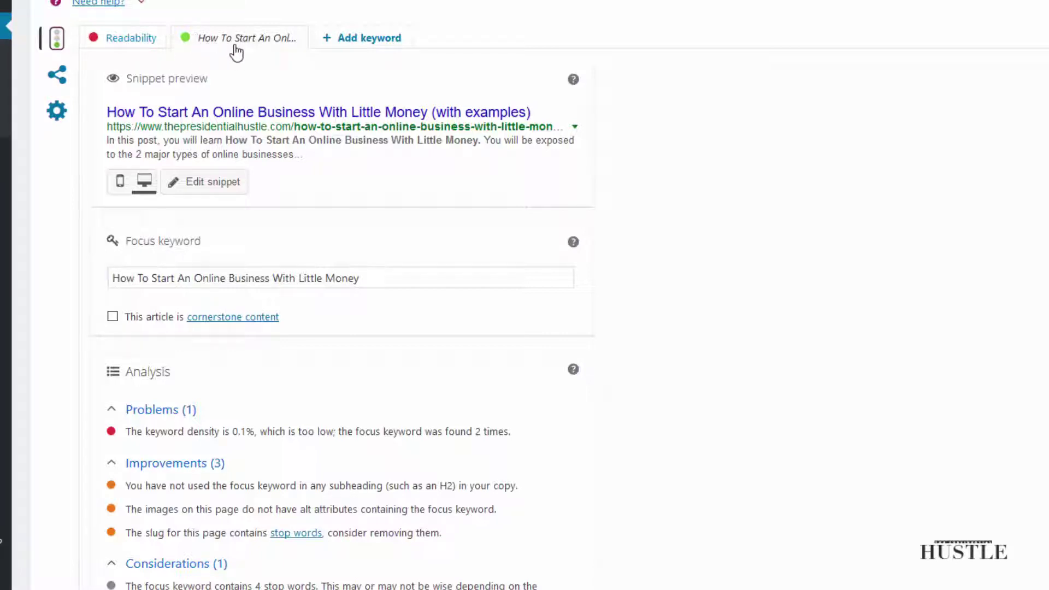
left_click(140, 40)
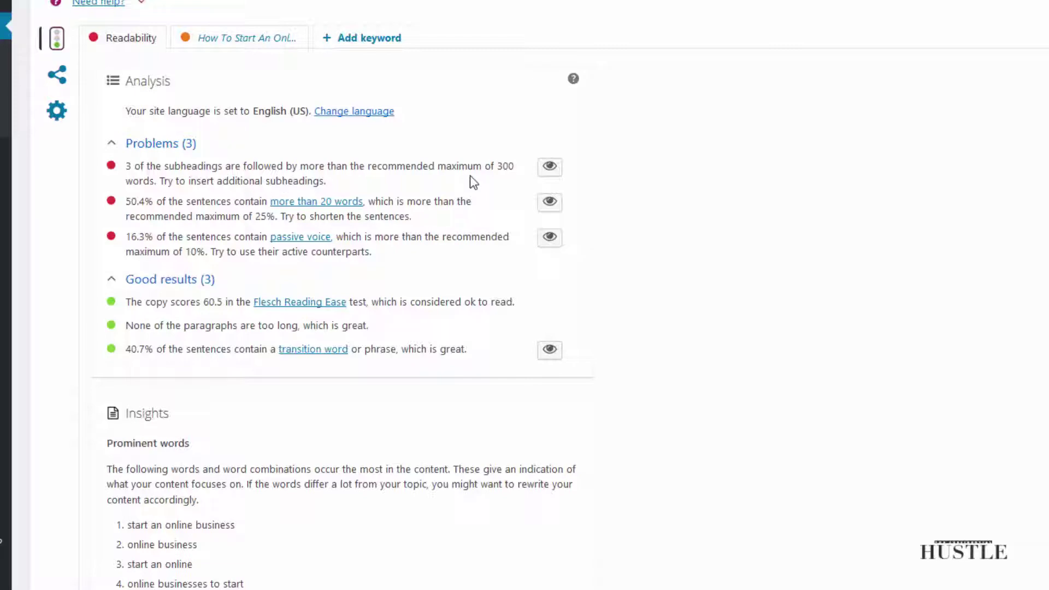
- Inspect the subheadings in the post body and the length of the text under "(a) Platform Provider."
scroll(459, 227, "up", 15)
scroll(257, 261, "up", 15)
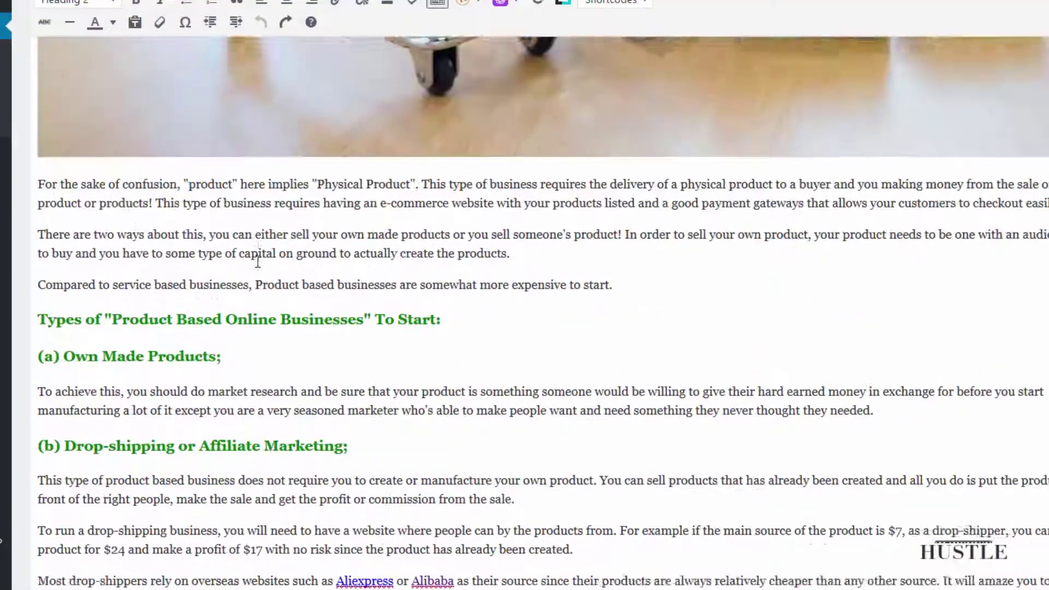
scroll(257, 262, "up", 8)
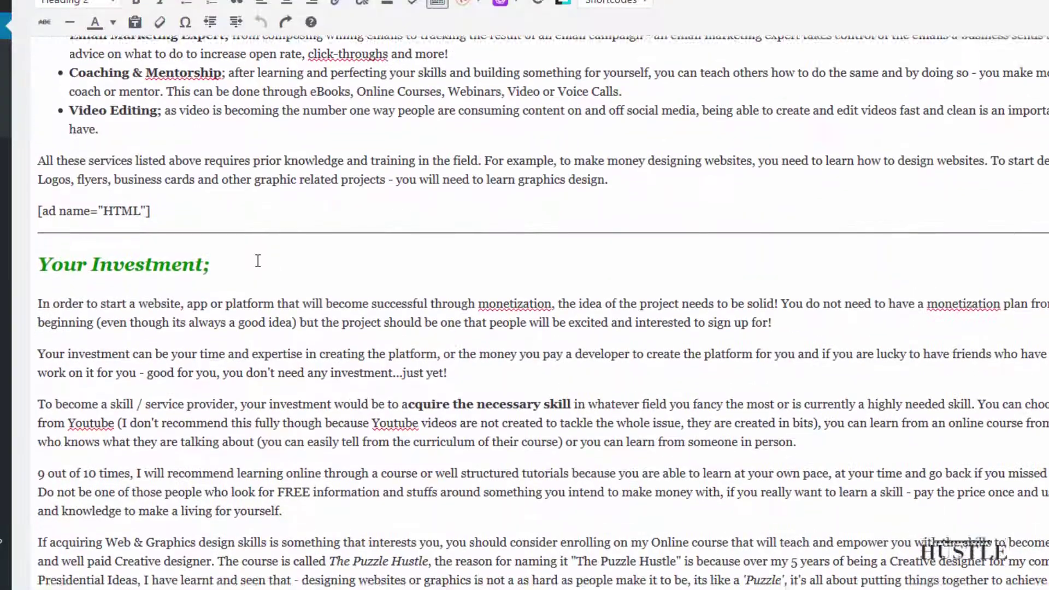
scroll(192, 162, "up", 10)
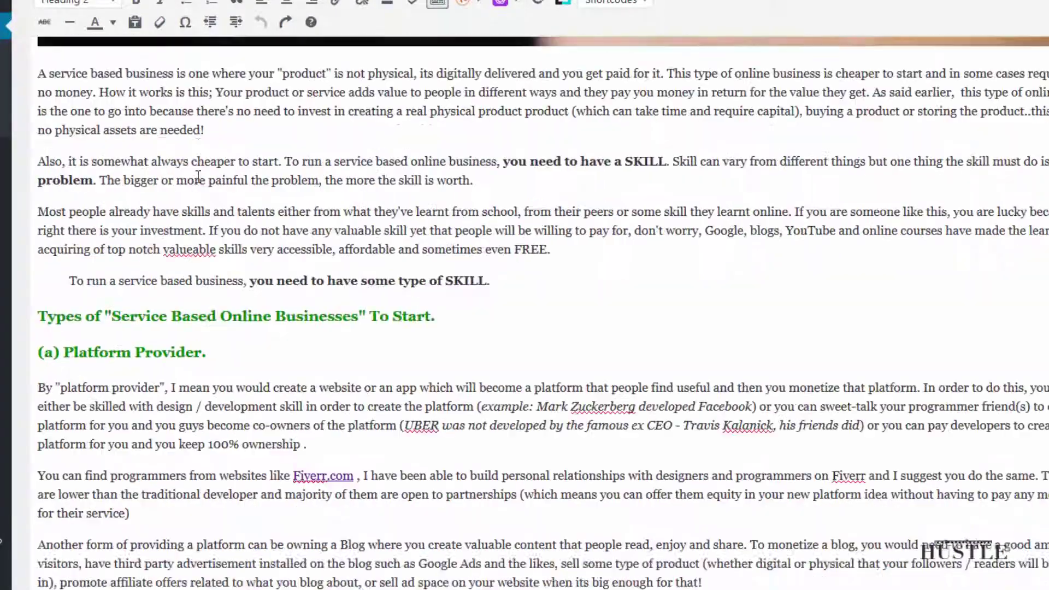
scroll(204, 234, "down", 3)
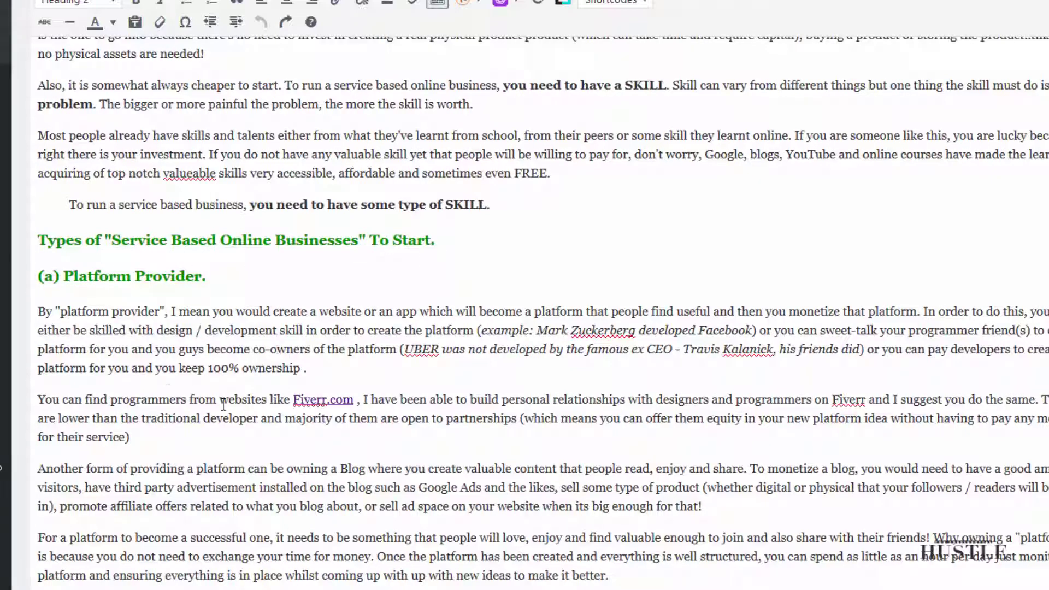
scroll(222, 404, "down", 2)
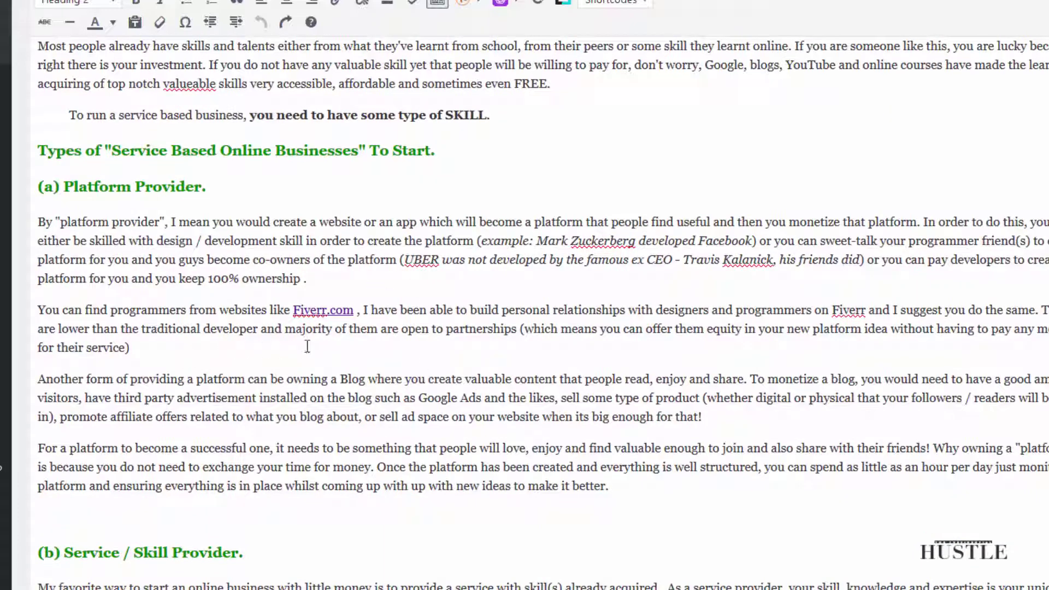
left_click(246, 357)
left_click_drag(219, 185, 15, 181)
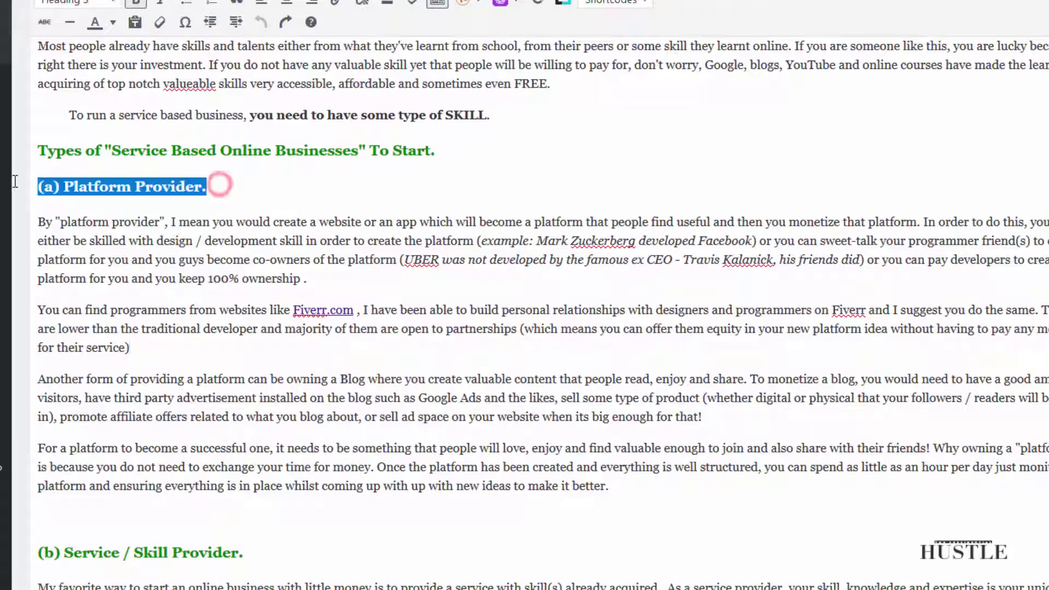
left_click(219, 351)
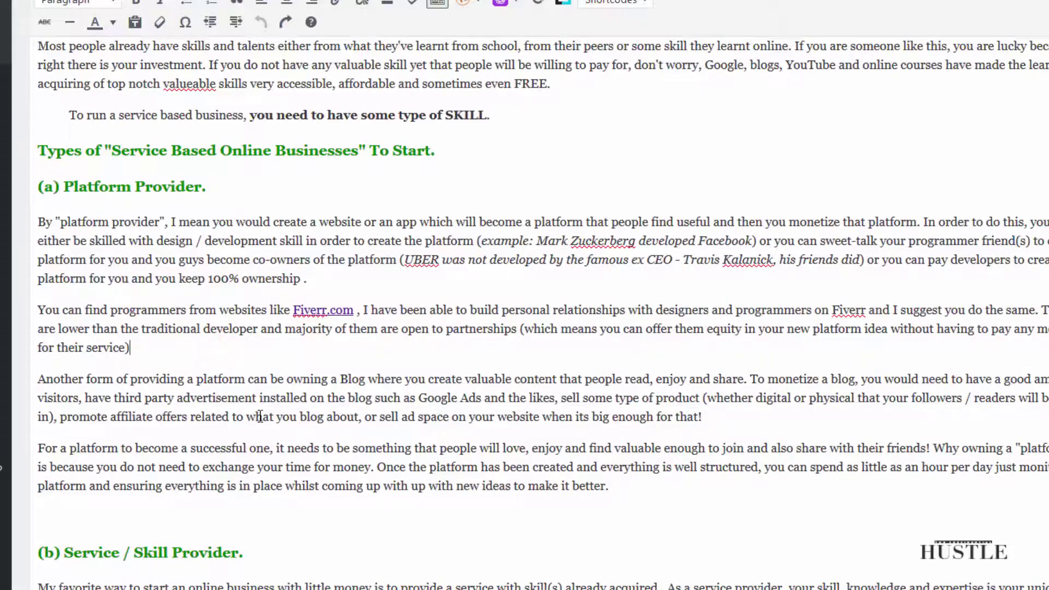
- Return to the readability analysis and review the sentence length, passive voice and prominent words results
scroll(259, 414, "down", 5)
scroll(262, 384, "down", 5)
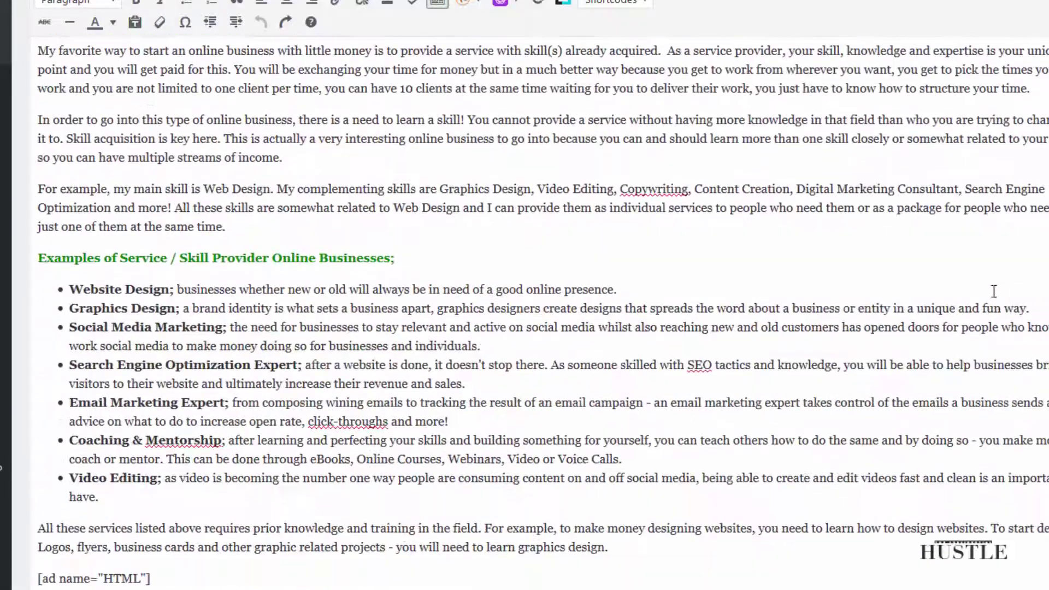
scroll(992, 290, "down", 10)
scroll(540, 311, "down", 20)
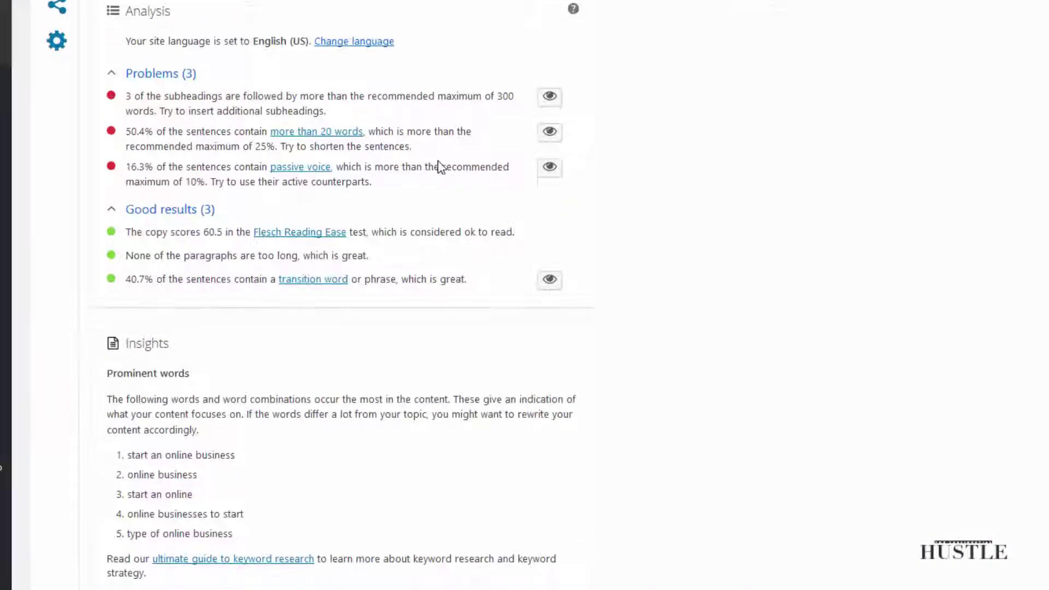
scroll(437, 166, "up", 2)
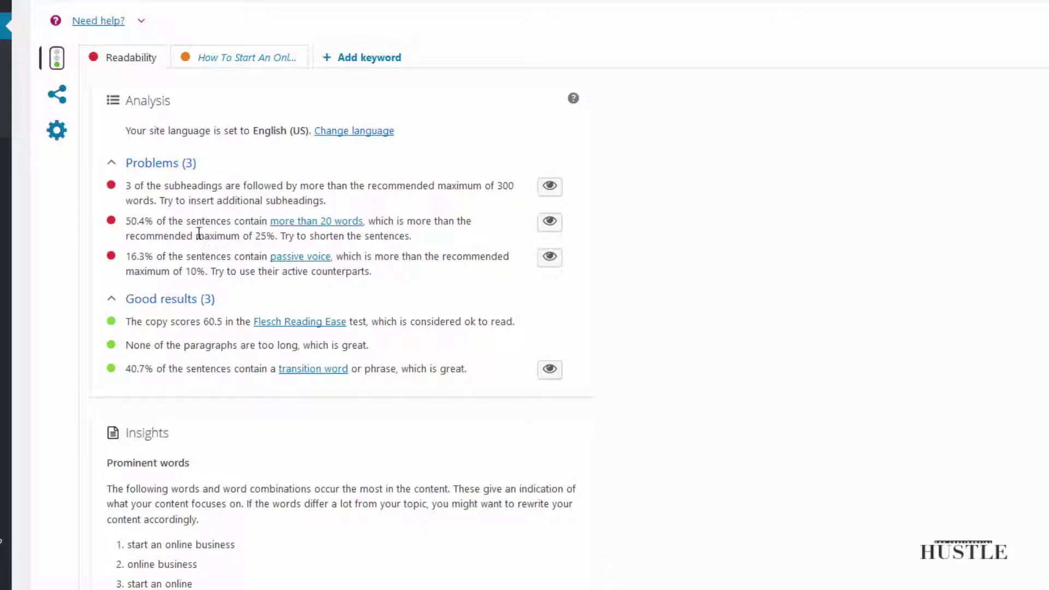
scroll(186, 236, "down", 2)
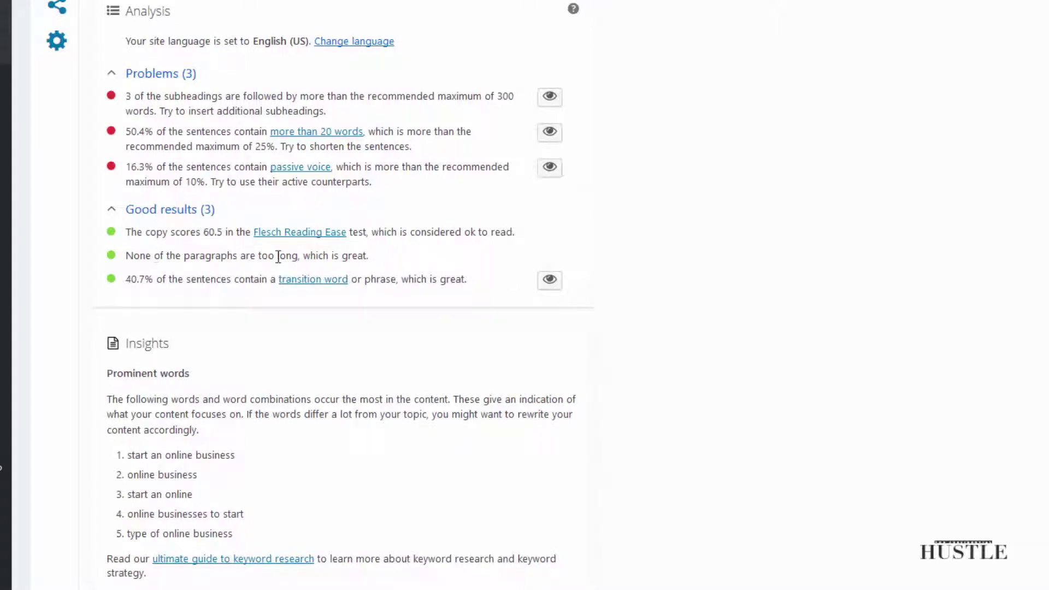
scroll(230, 261, "up", 2)
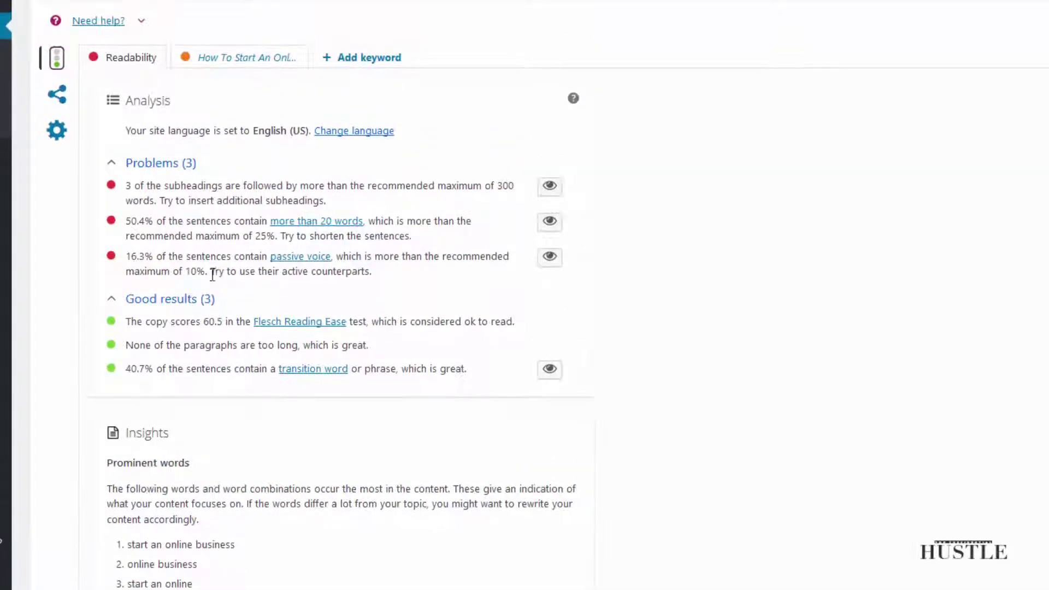
scroll(221, 298, "down", 2)
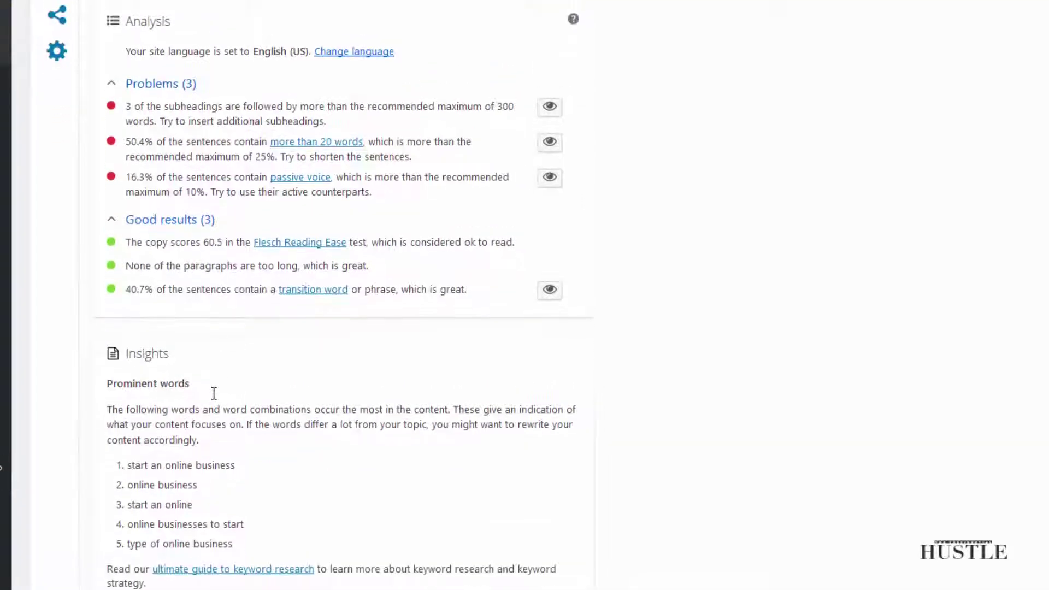
scroll(211, 393, "up", 4)
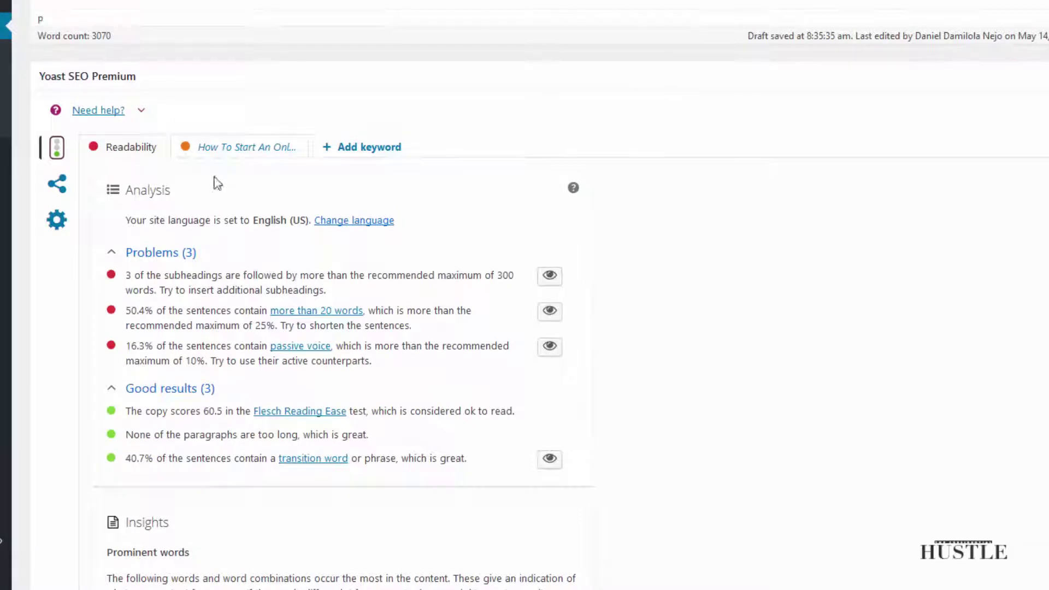
- Open the focus keyword's SEO analysis and review its problems, improvements and good results
left_click(217, 146)
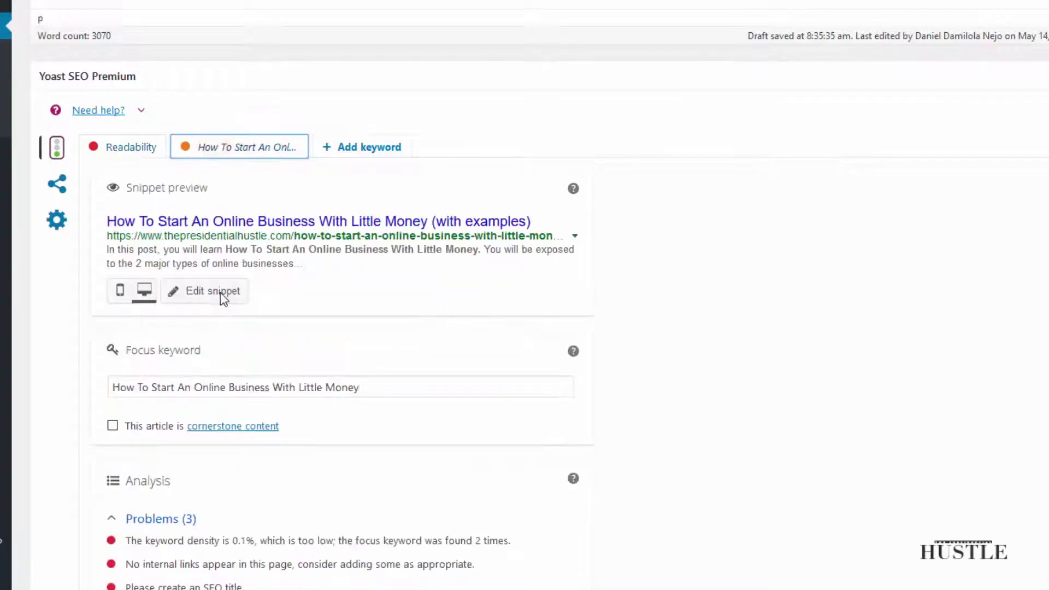
scroll(223, 297, "down", 3)
scroll(226, 296, "down", 2)
scroll(225, 292, "up", 3)
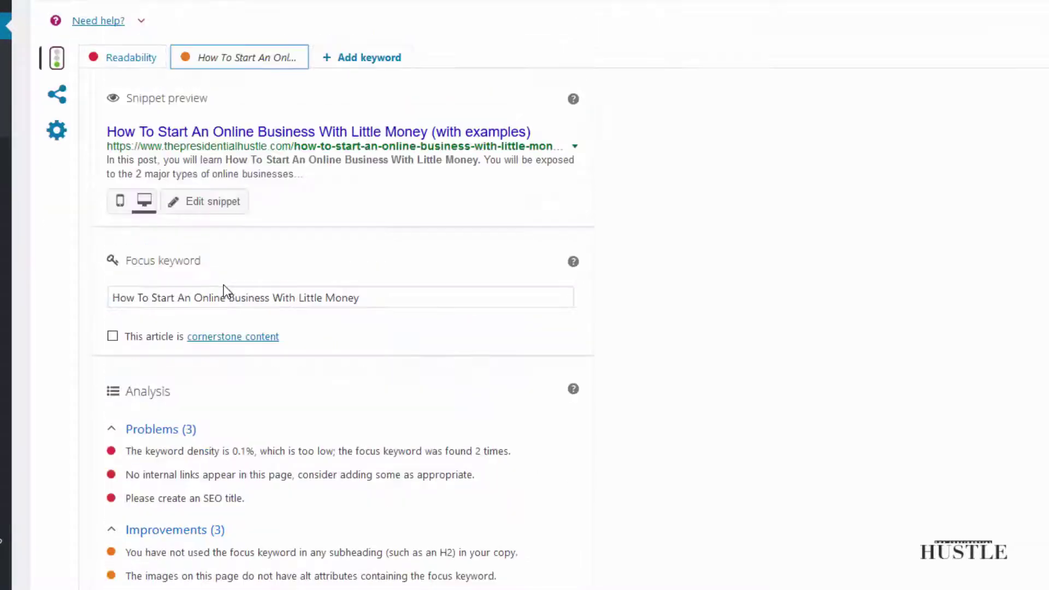
scroll(237, 305, "down", 3)
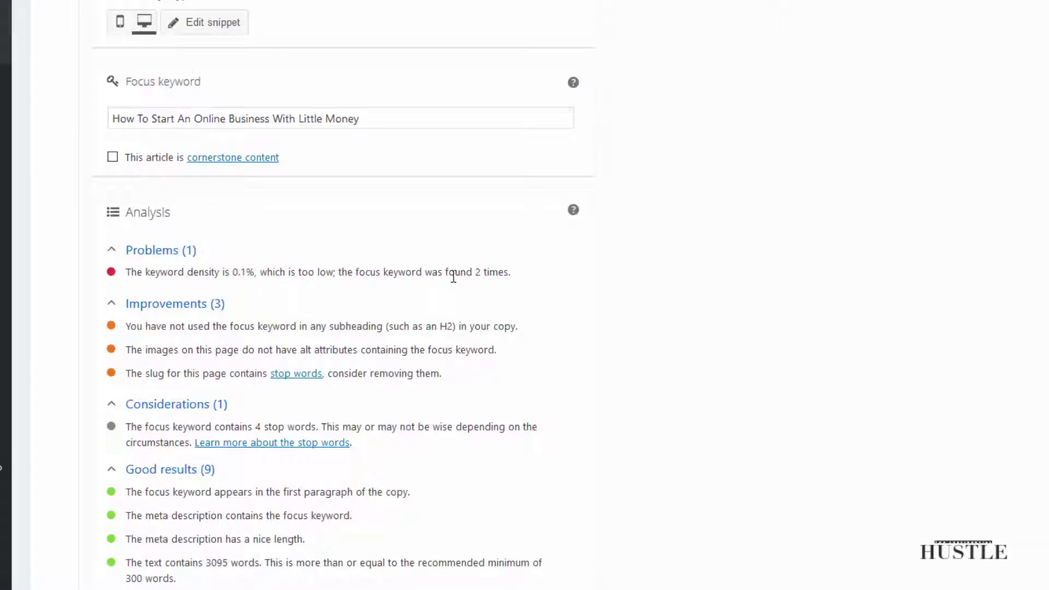
scroll(459, 275, "up", 3)
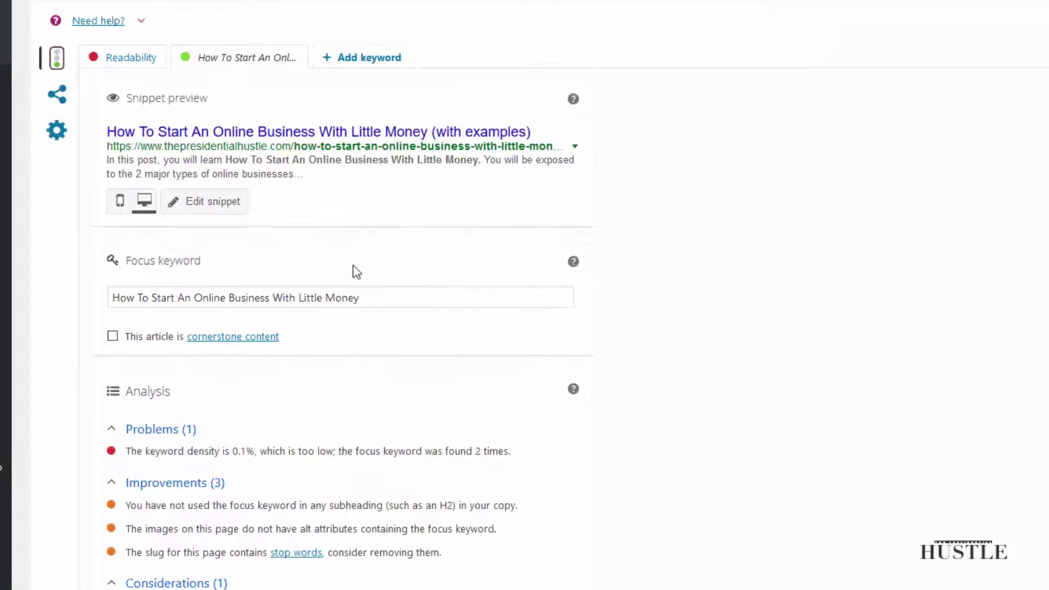
- Highlight the focus keyword and check it against the keyword density problem in the analysis
left_click_drag(361, 298, 111, 298)
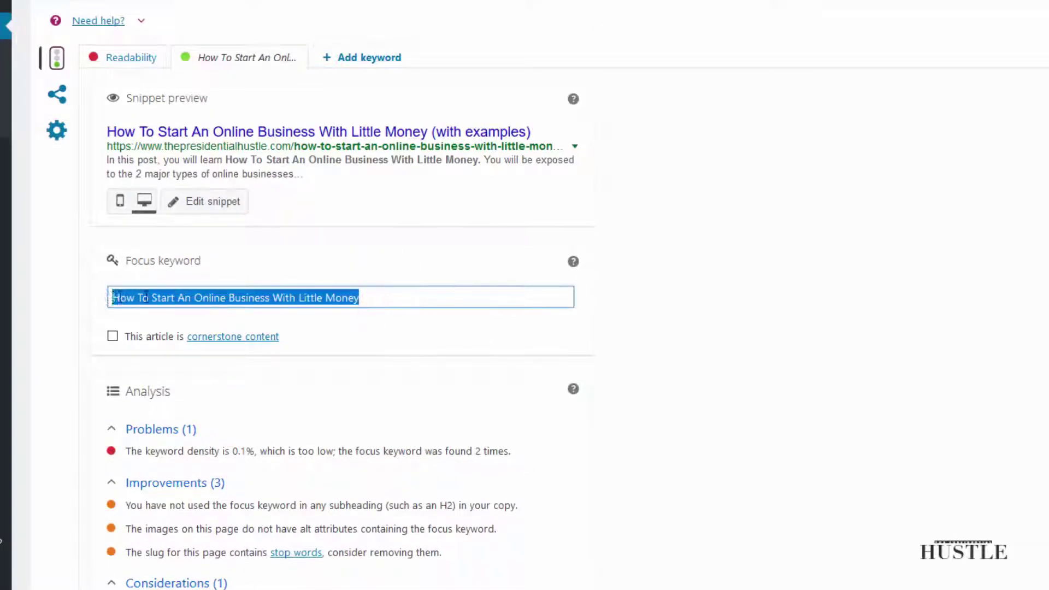
scroll(485, 453, "up", 2)
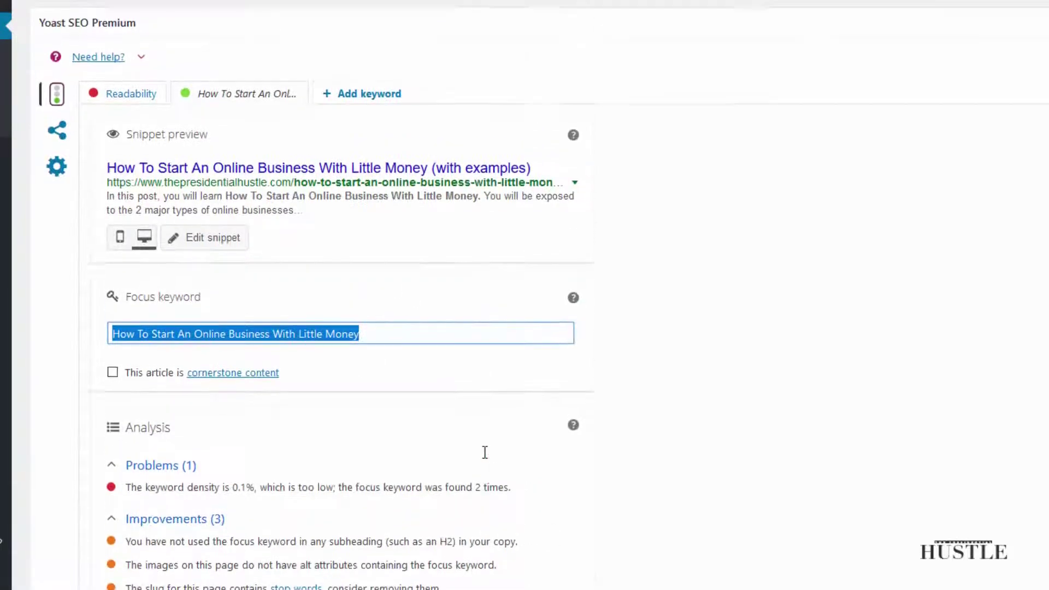
scroll(485, 458, "down", 4)
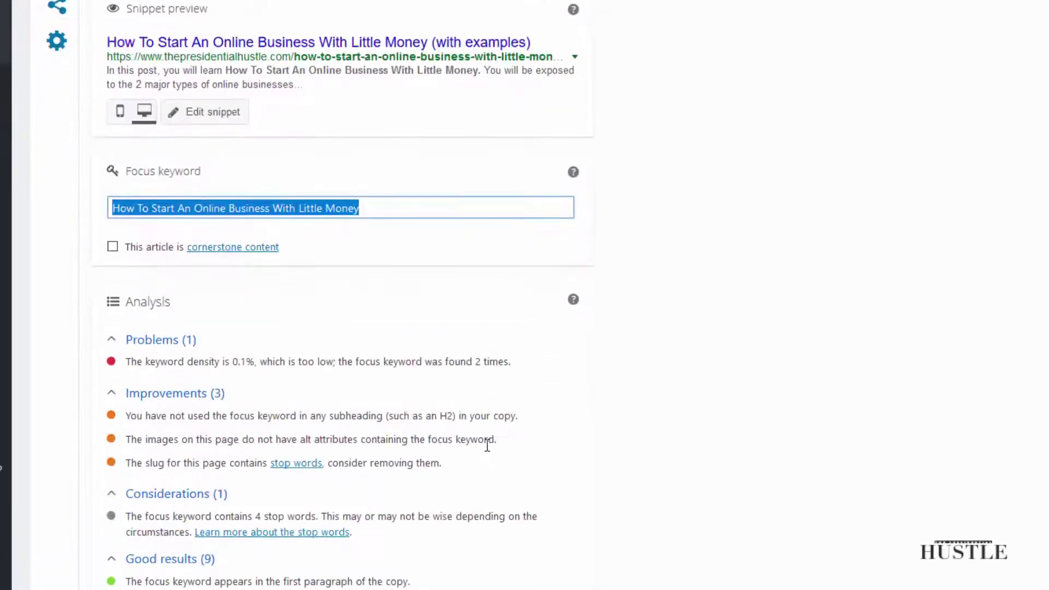
left_click(323, 211)
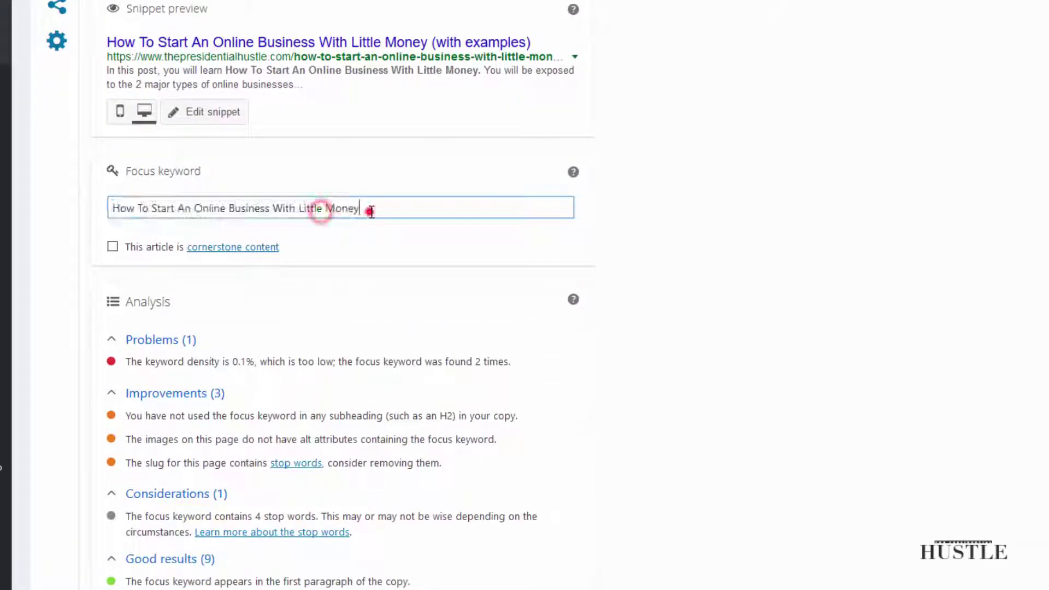
left_click_drag(368, 210, 112, 212)
- Scan the post body for uses of the focus keyword, returning to the suggested improvements in the keyword analysis
scroll(428, 274, "up", 9)
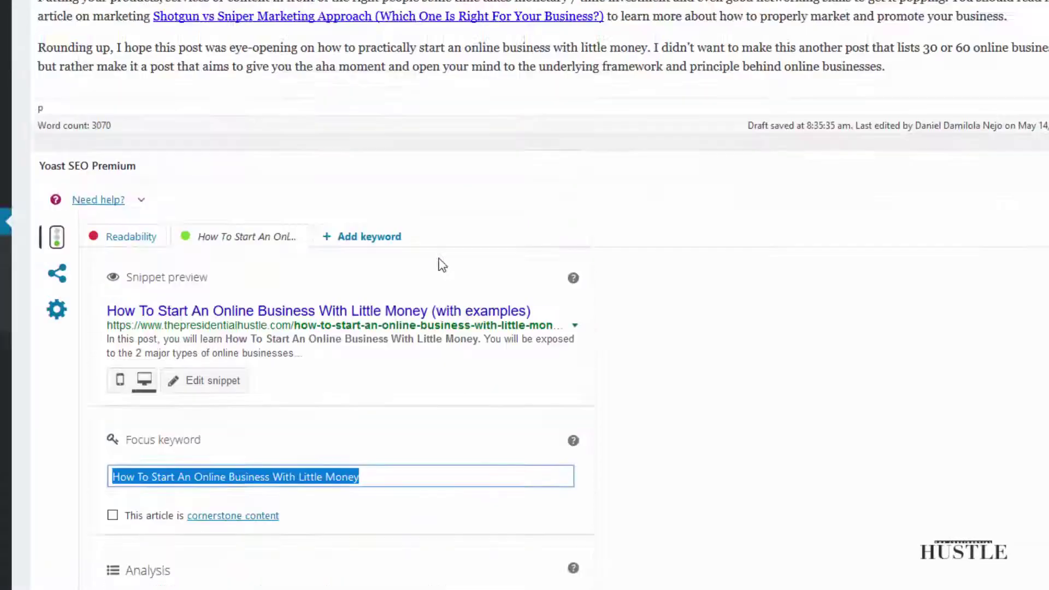
scroll(443, 250, "up", 3)
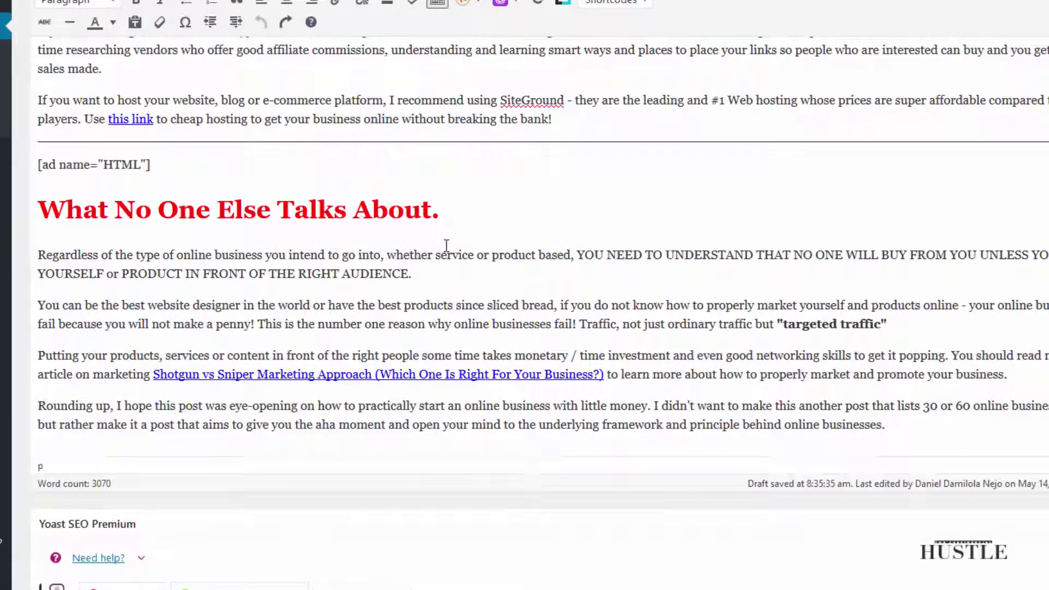
scroll(459, 263, "down", 3)
scroll(460, 264, "up", 10)
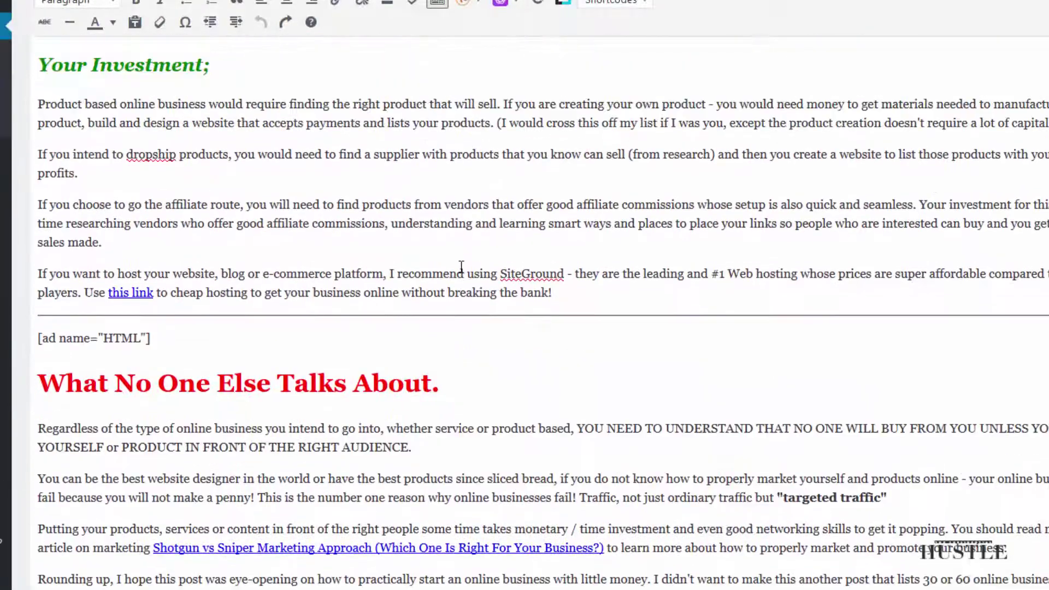
scroll(461, 266, "up", 8)
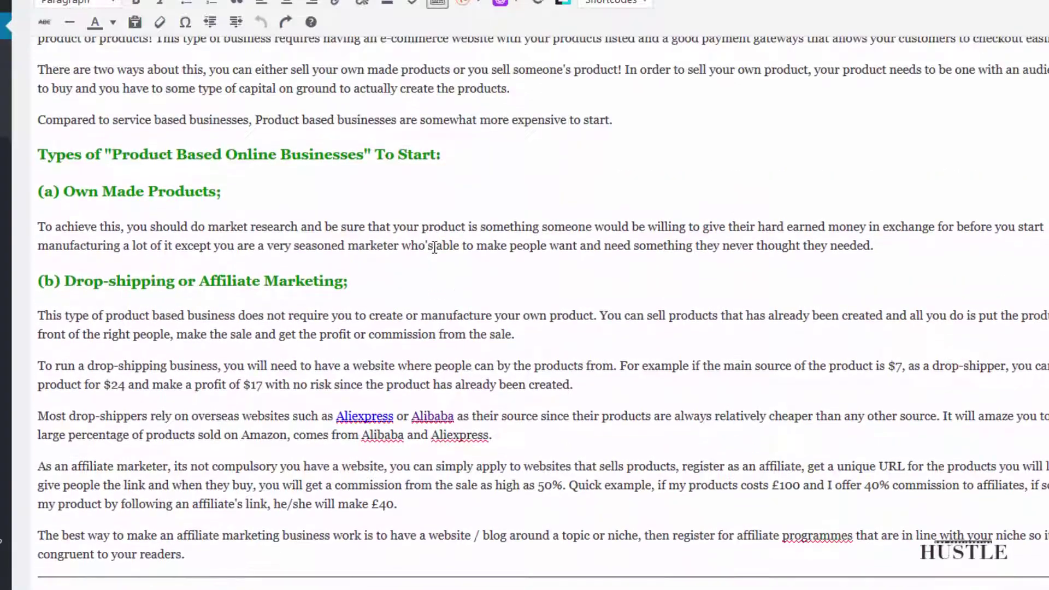
scroll(442, 244, "down", 15)
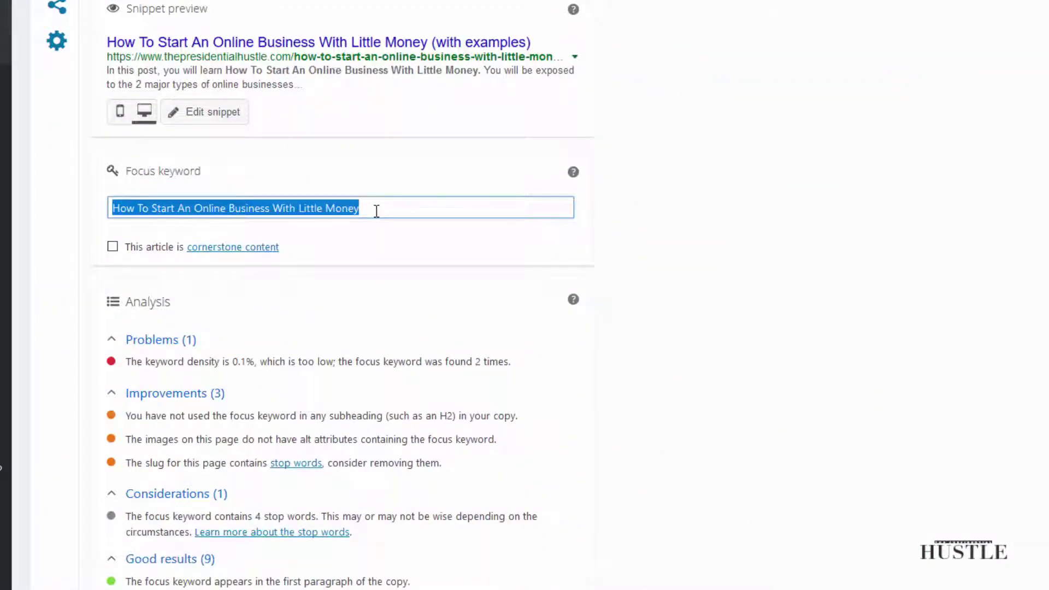
scroll(368, 281, "down", 3)
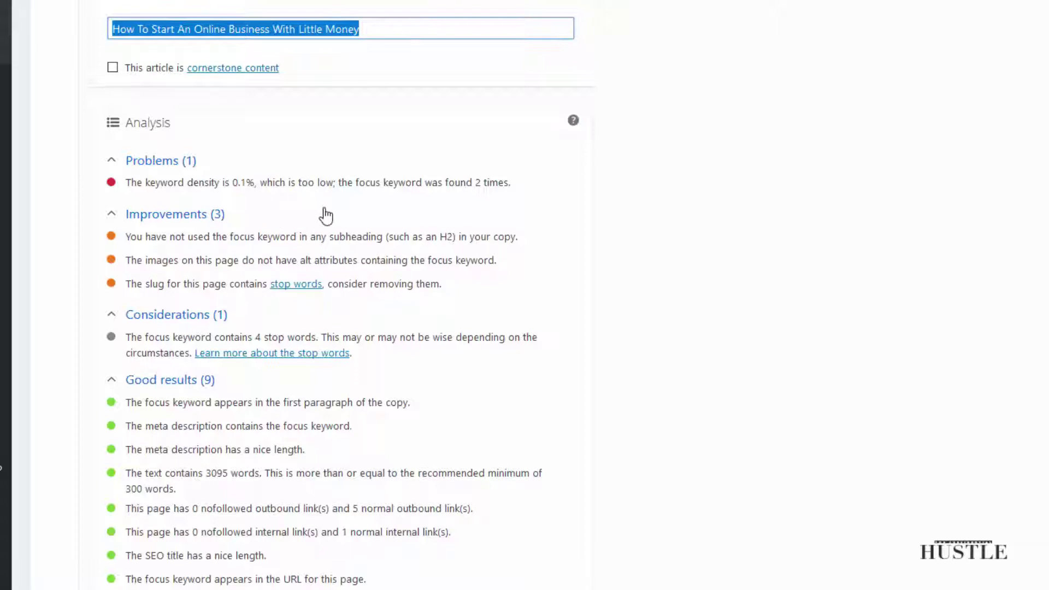
- Copy the whole focus keyword "How To Start An Online Business With Little Money"
scroll(328, 213, "up", 2)
left_click(372, 119)
left_click_drag(372, 119, 100, 110)
key("ctrl+c")
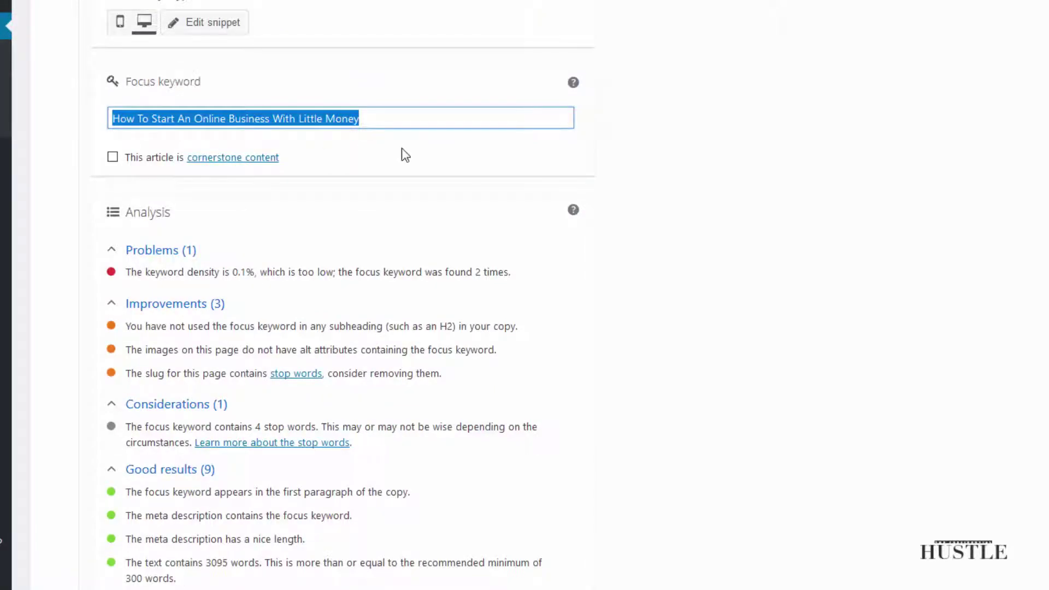
- Replace the "Types of Online Businesses To Start." subheading in the post body with "How To Start An Online Business With Little Money"
scroll(401, 148, "up", 15)
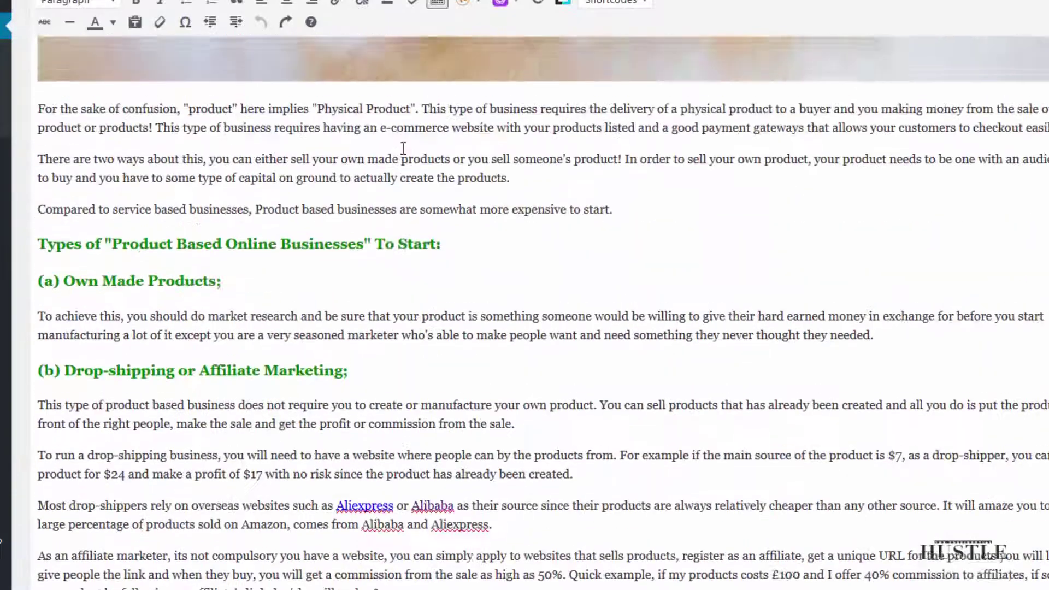
scroll(402, 148, "up", 15)
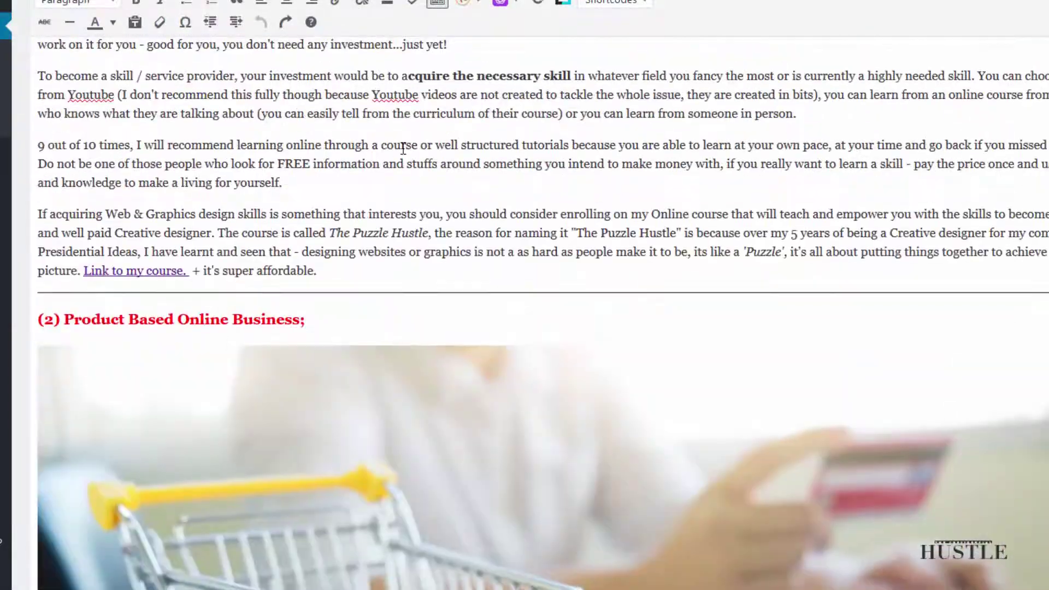
scroll(403, 148, "up", 15)
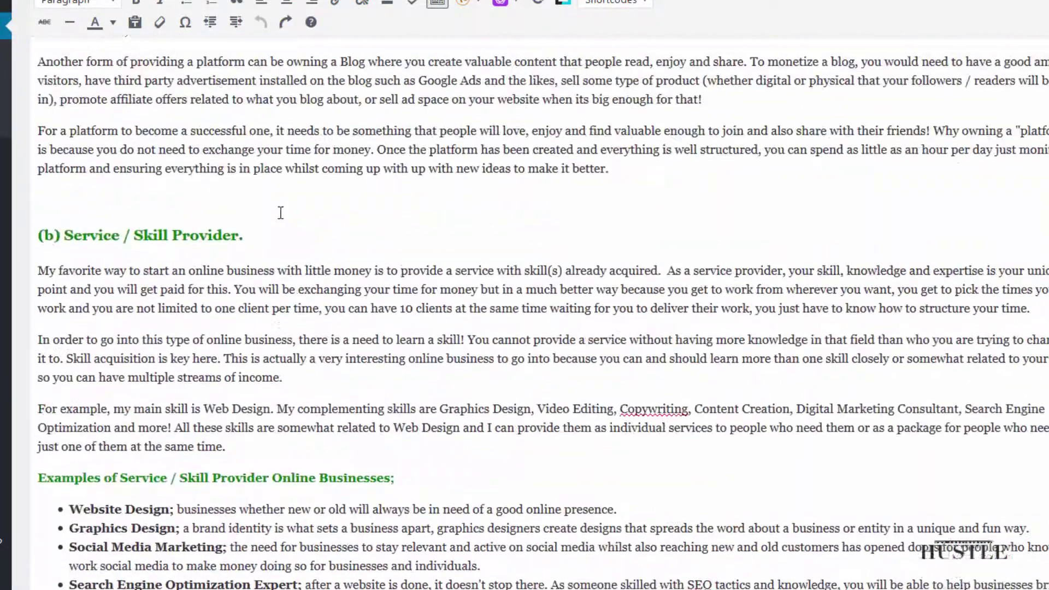
scroll(280, 212, "up", 15)
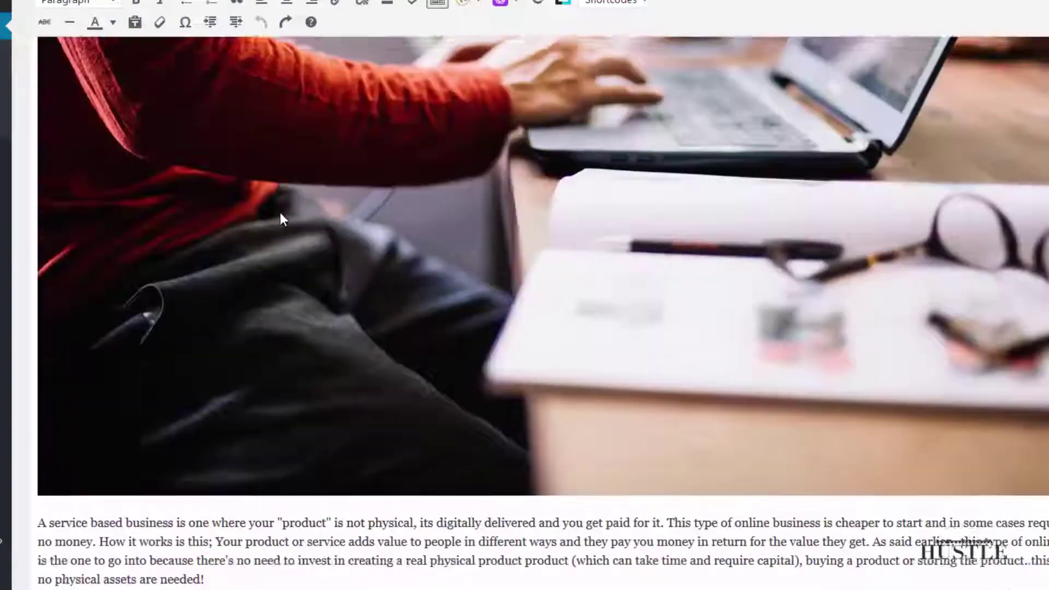
scroll(280, 212, "up", 10)
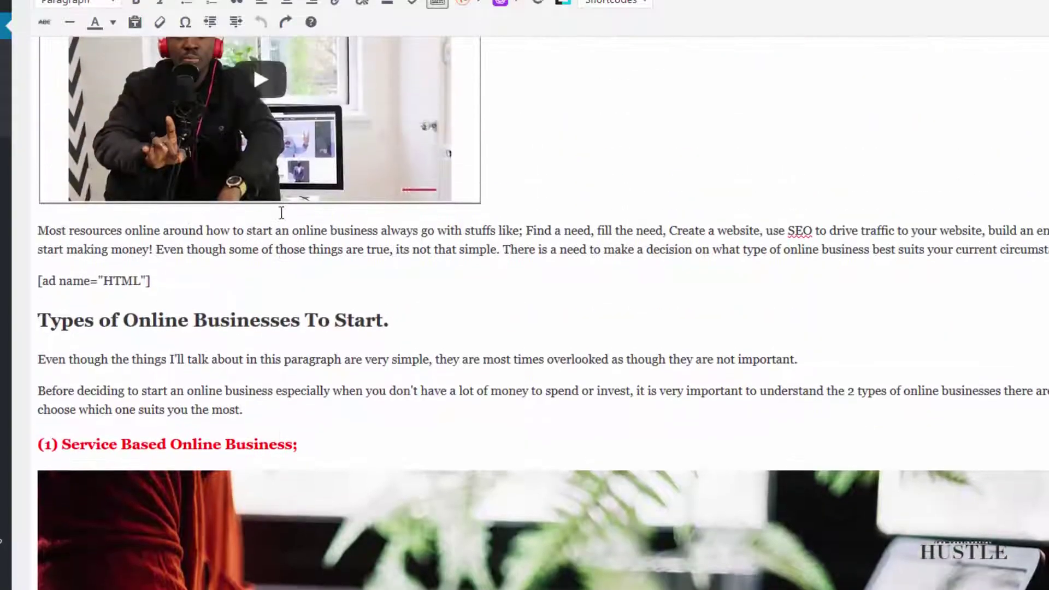
scroll(281, 213, "down", 6)
scroll(350, 213, "up", 5)
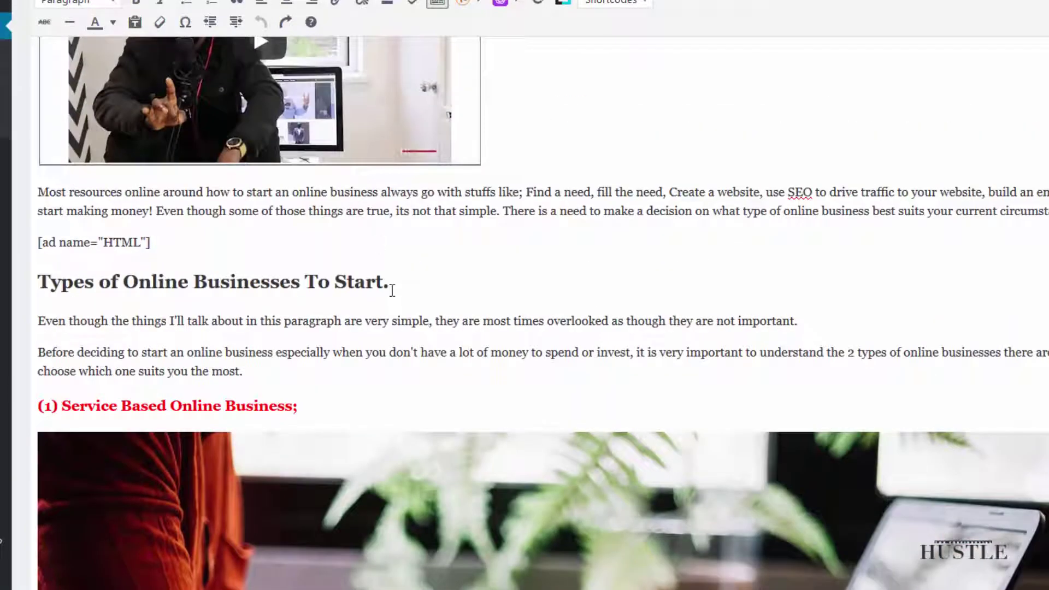
left_click(390, 289)
triple_click(411, 276)
left_click(398, 284)
triple_click(399, 283)
left_click(204, 288)
key("ctrl+y")
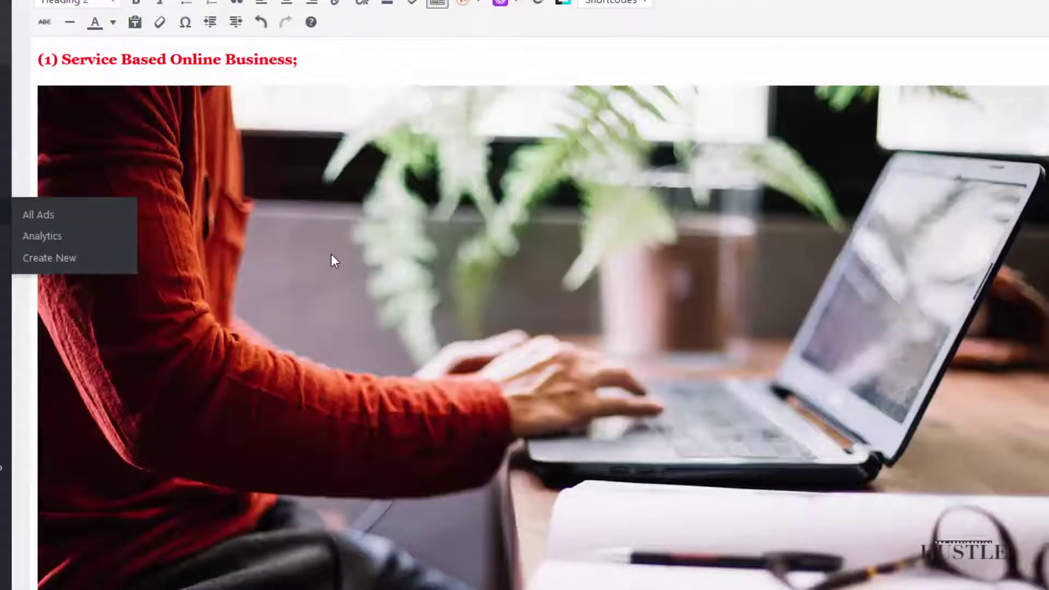
scroll(331, 257, "up", 5)
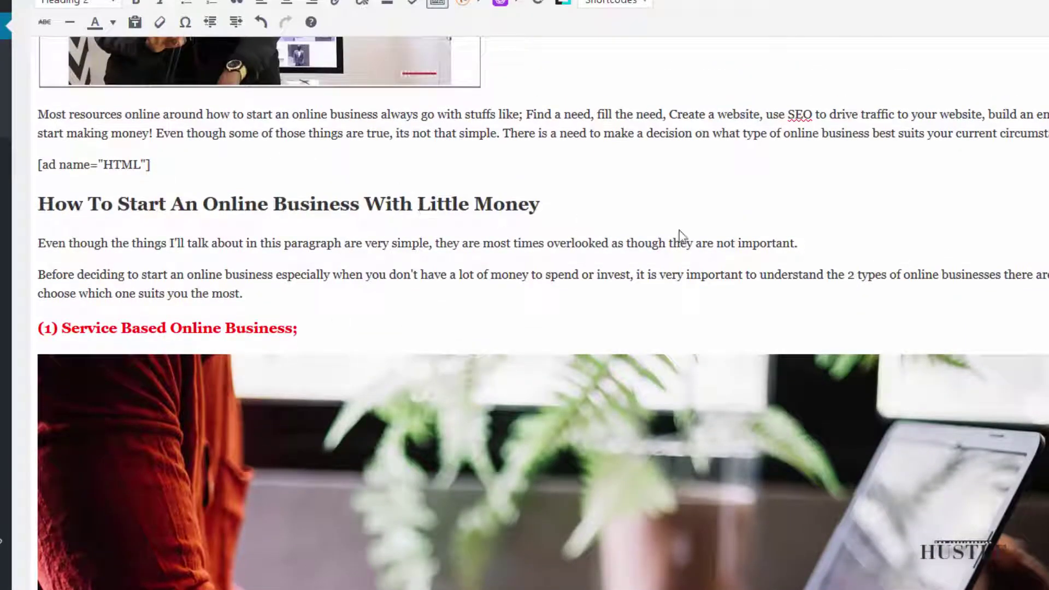
- Recheck the focus keyword's SEO analysis for the subheading result and the remaining improvements
scroll(539, 311, "down", 10)
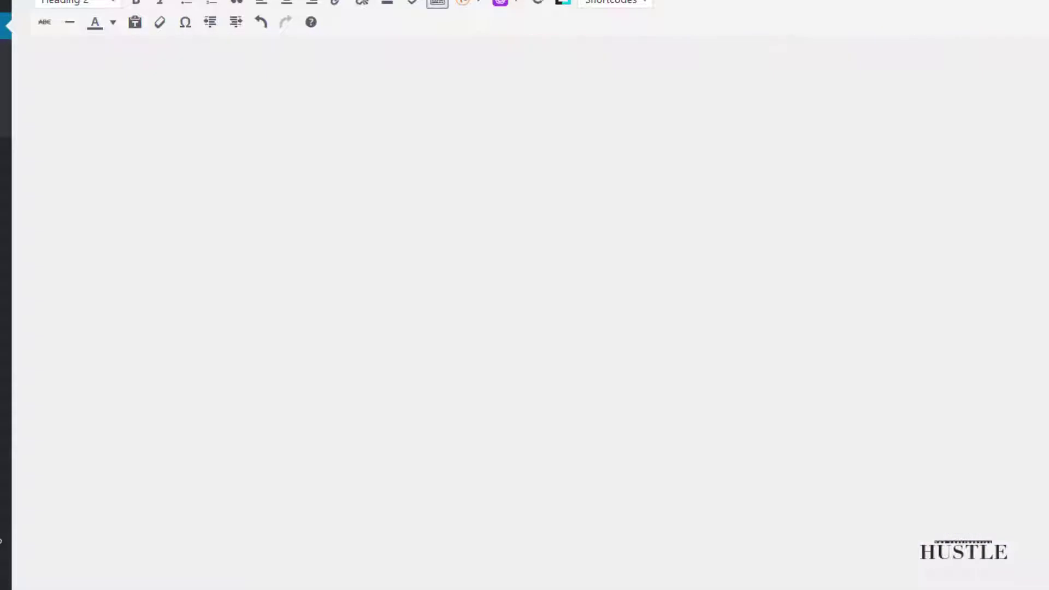
scroll(369, 312, "down", 5)
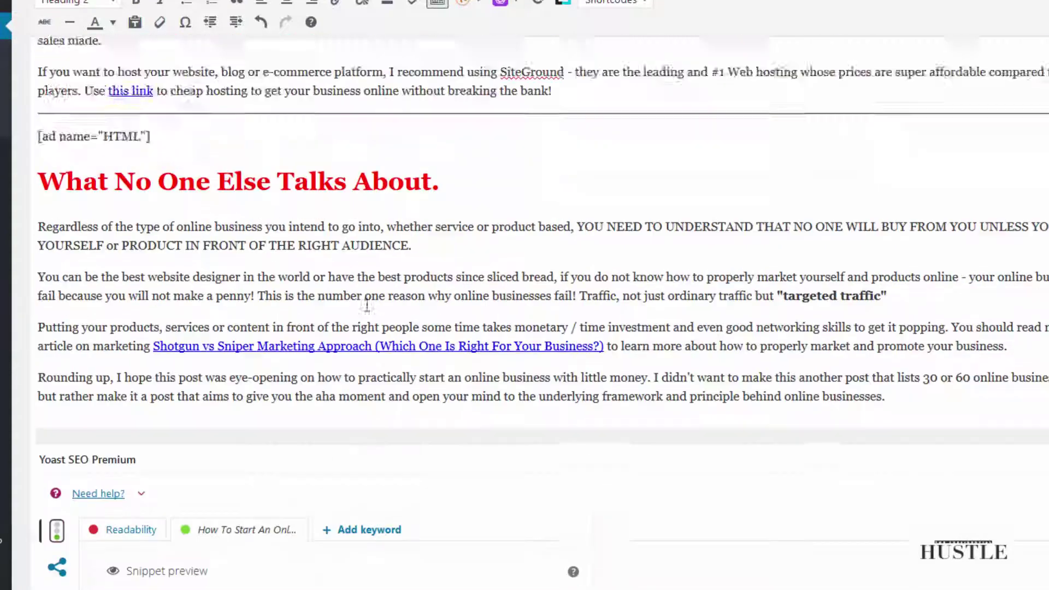
scroll(366, 302, "up", 1)
scroll(365, 302, "down", 10)
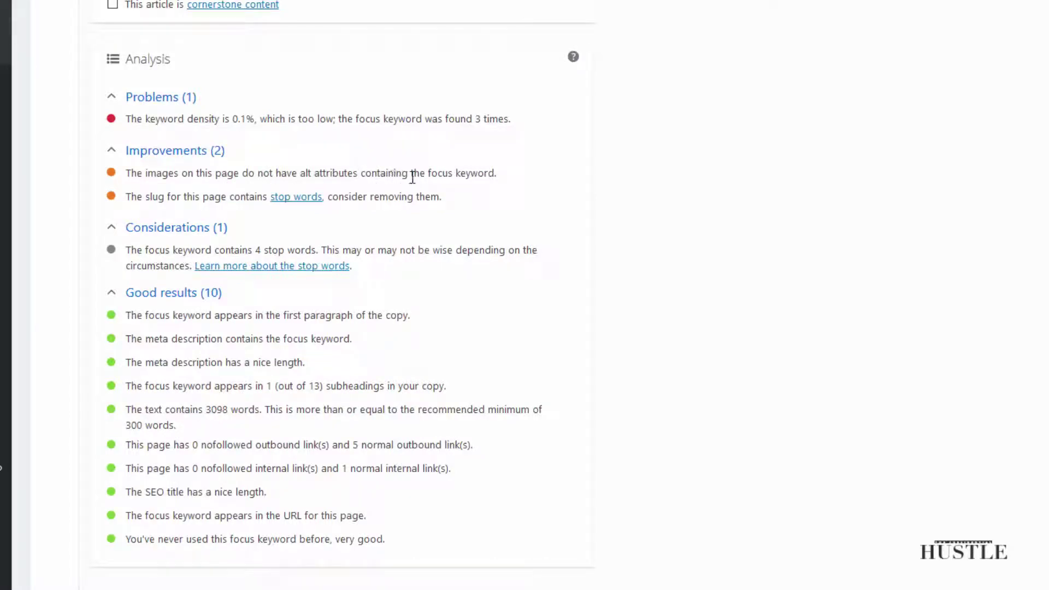
- Set the alternative text of the laptop image under "(1) Service Based Online Business" to the copied focus keyword
scroll(412, 177, "up", 15)
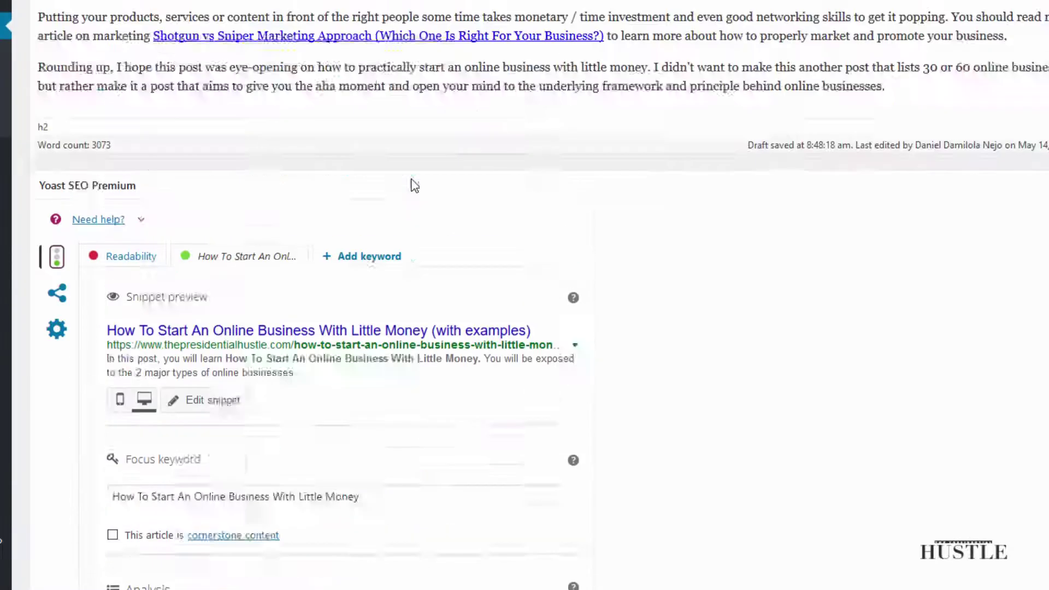
scroll(411, 179, "up", 15)
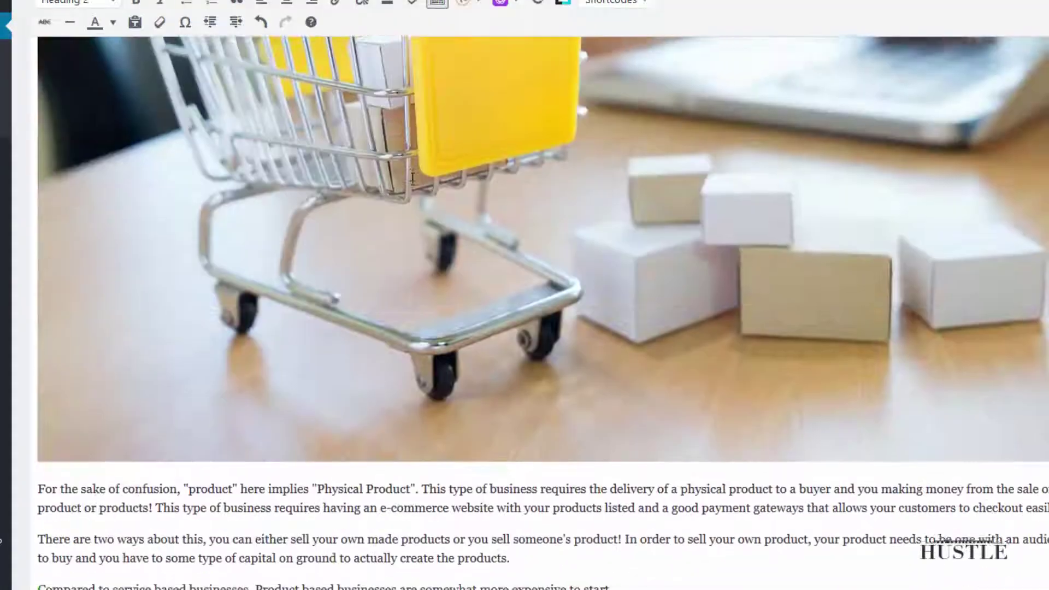
scroll(411, 179, "up", 6)
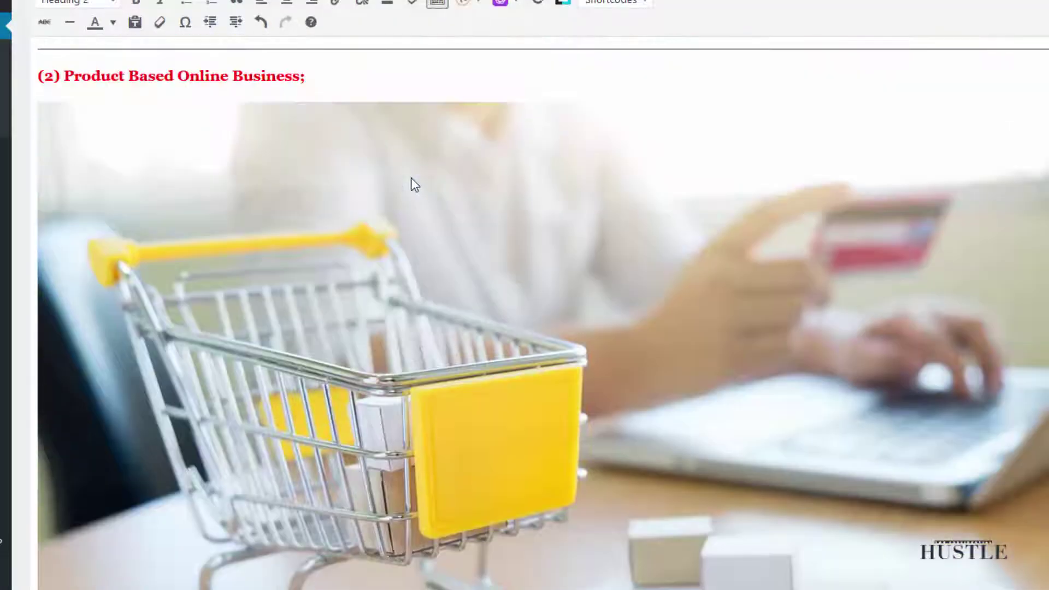
scroll(411, 178, "up", 15)
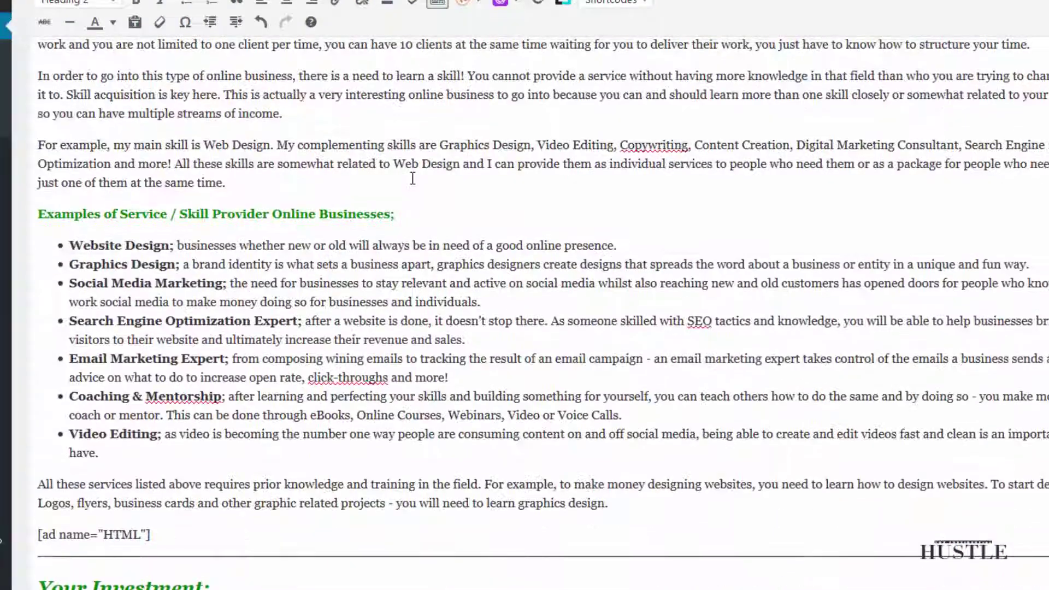
scroll(413, 178, "up", 15)
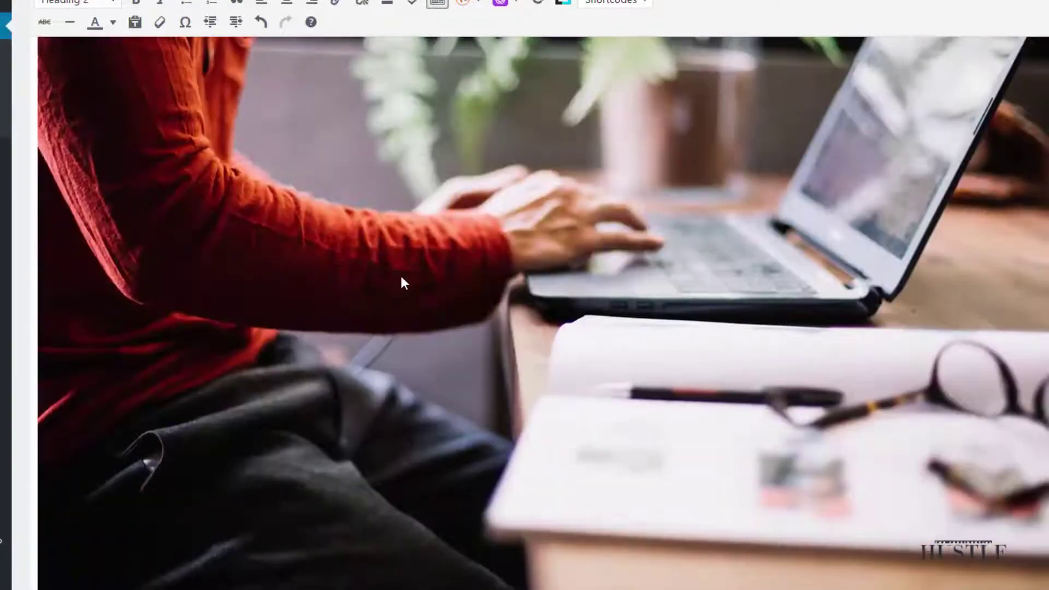
scroll(404, 269, "up", 5)
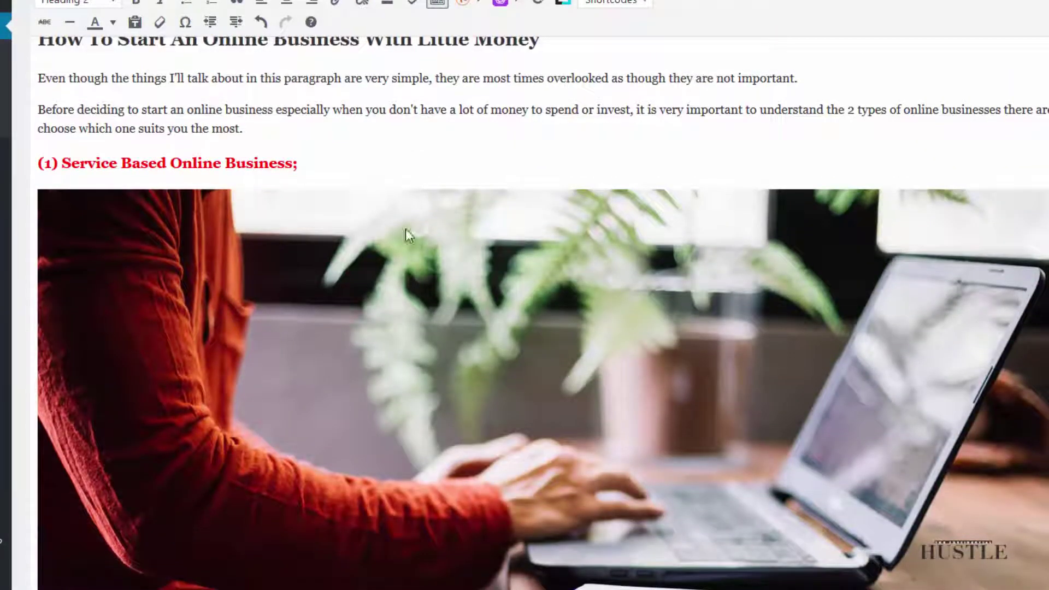
left_click(495, 313)
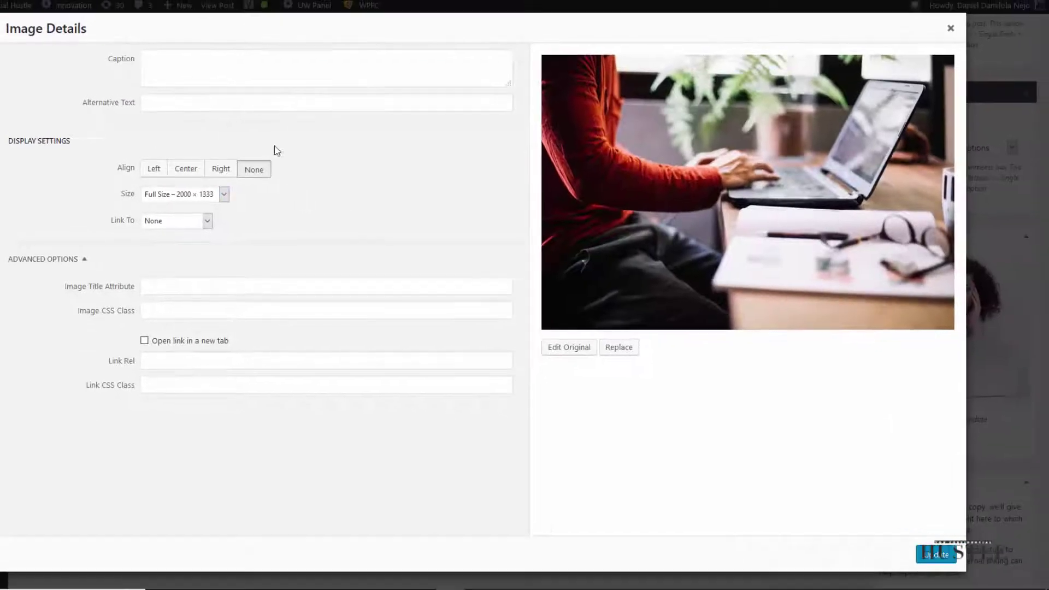
left_click(154, 102)
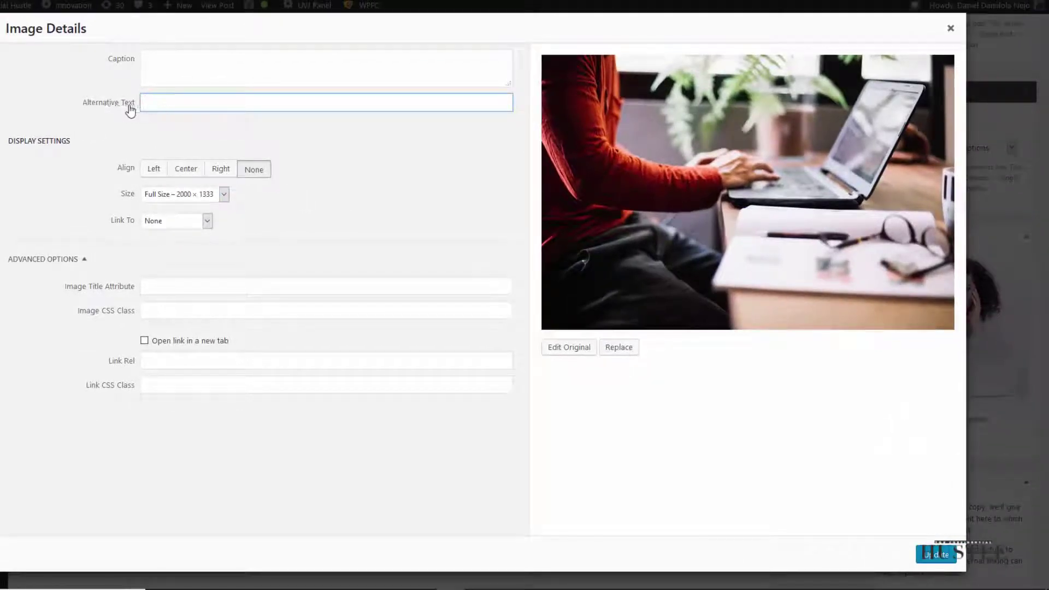
key("ctrl+v")
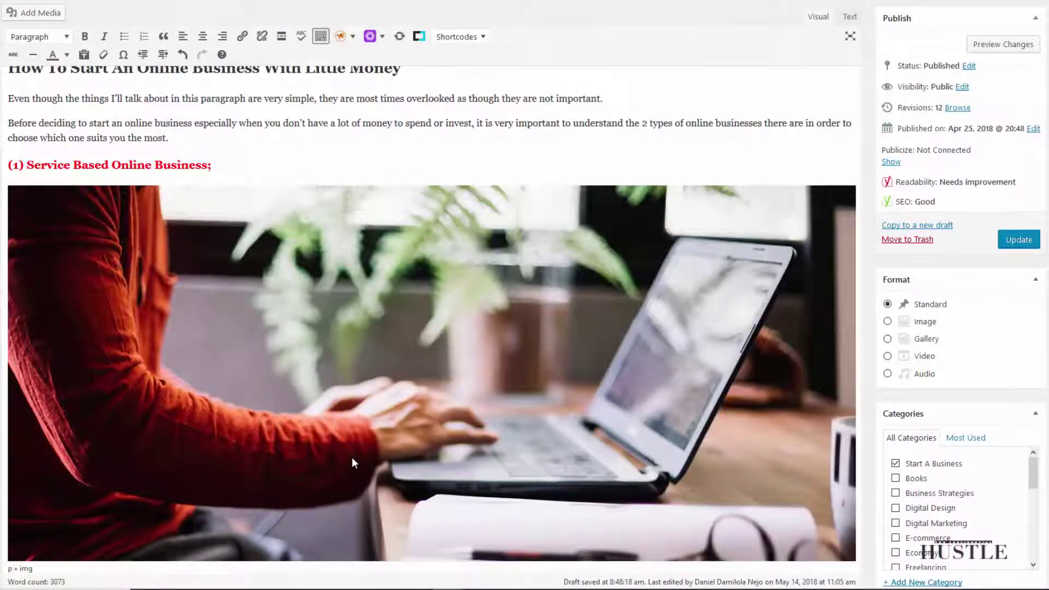
- Set the shopping cart image's alternative text to "How To Start An Online Business With Little Money" and update the image
scroll(351, 457, "down", 15)
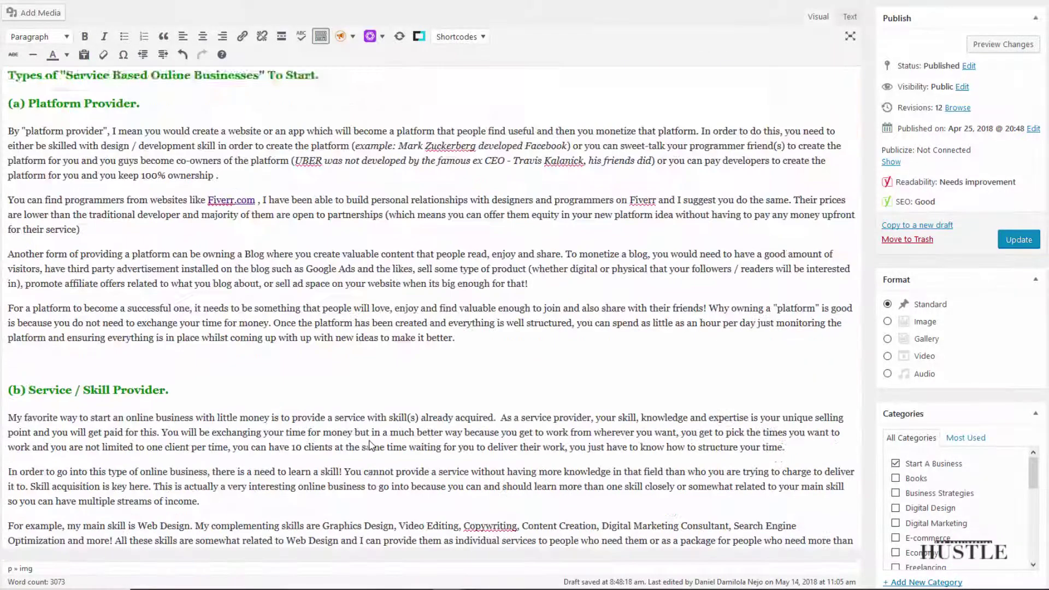
scroll(369, 445, "down", 6)
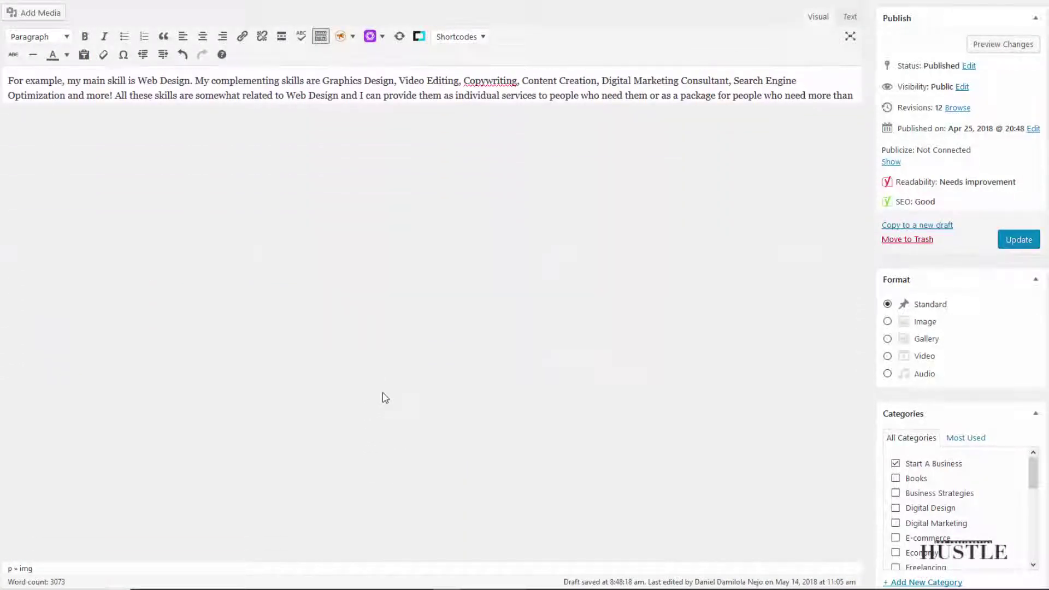
scroll(520, 343, "down", 10)
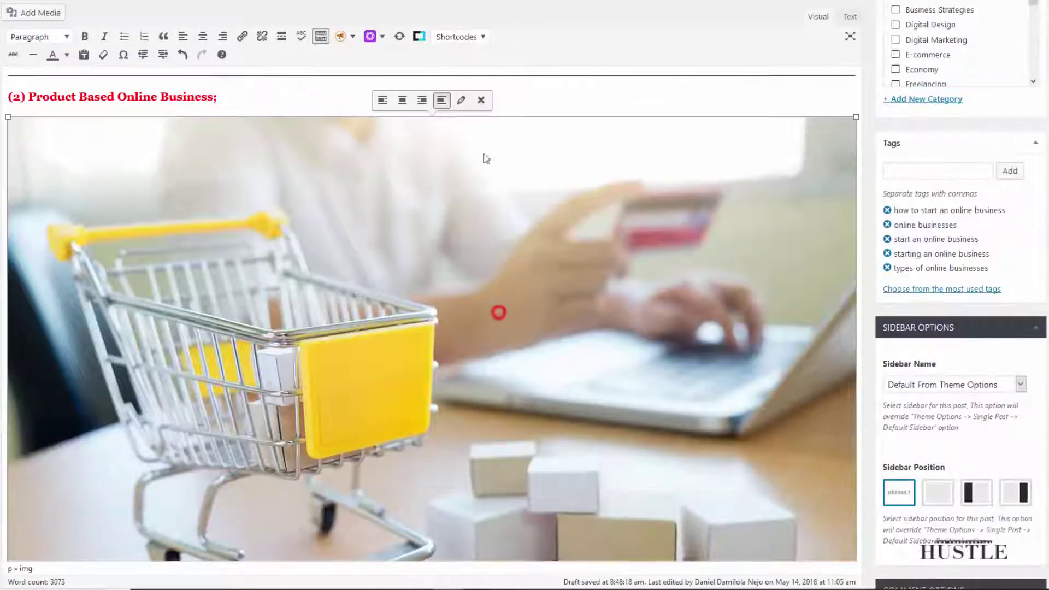
left_click(462, 101)
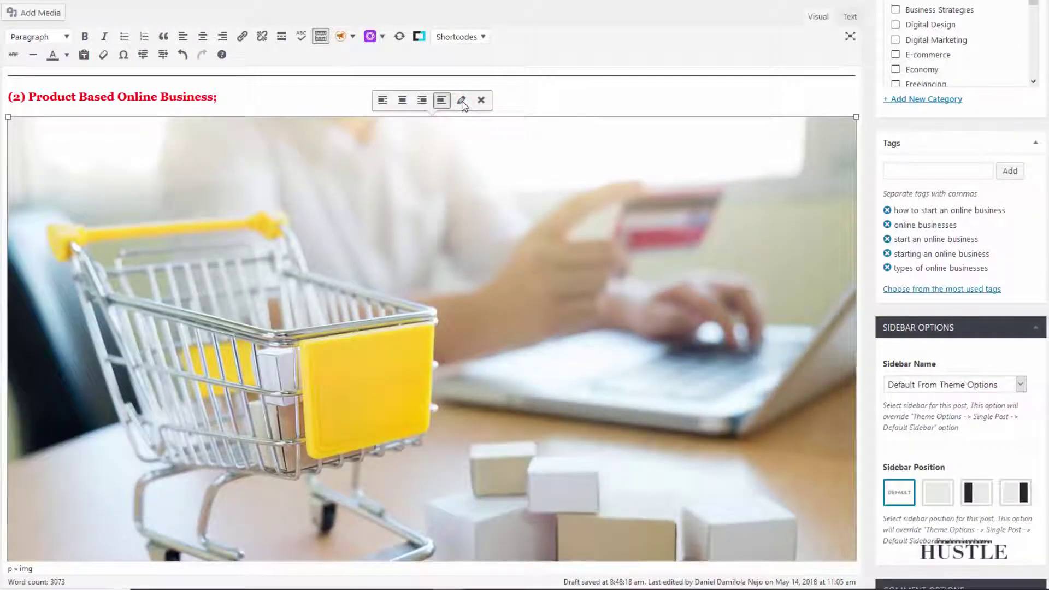
left_click(462, 101)
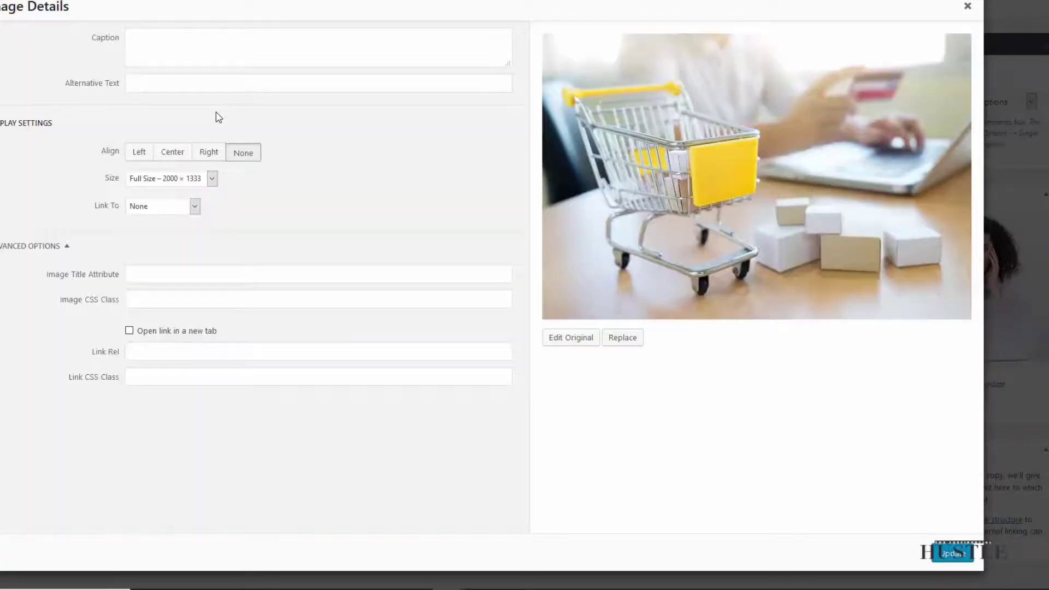
left_click(199, 84)
key("ctrl+v")
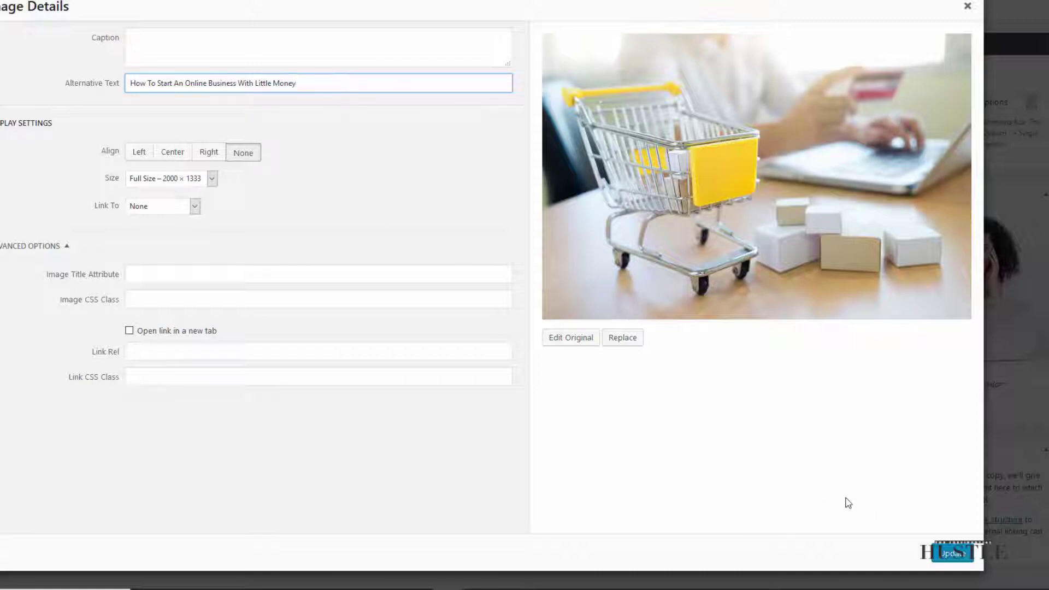
left_click(953, 553)
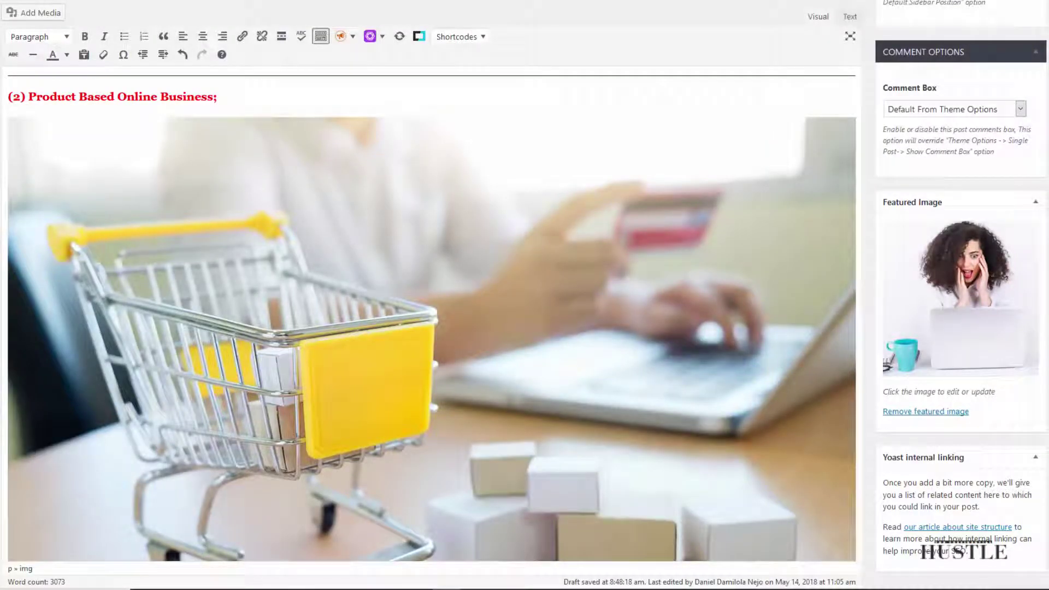
- Review the updated SEO analysis, including the slug stop words, keyword density, good results, snippet preview and prominent words
scroll(429, 429, "down", 20)
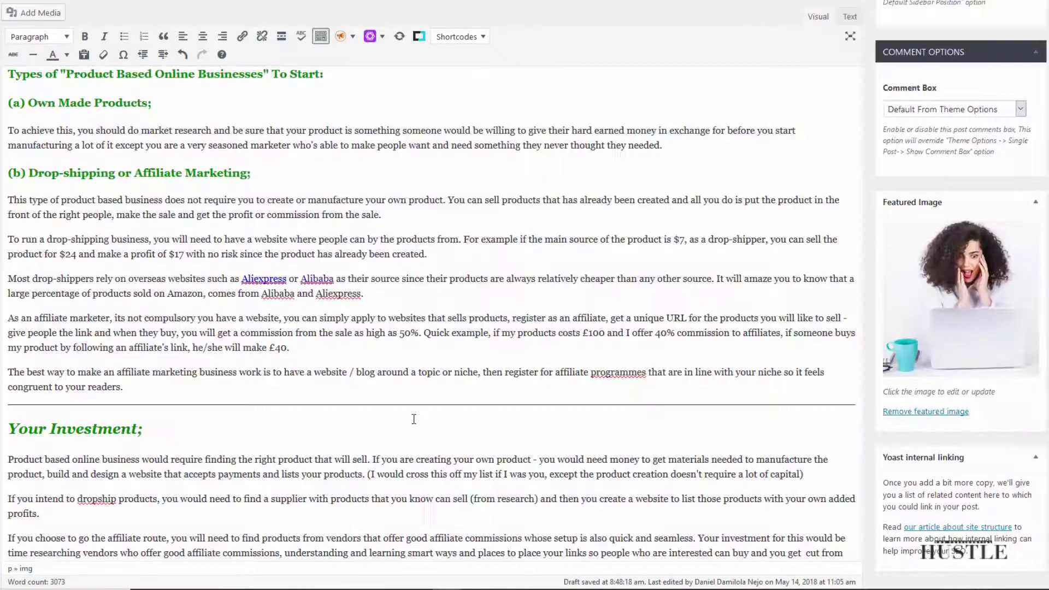
scroll(414, 419, "down", 8)
scroll(414, 419, "up", 2)
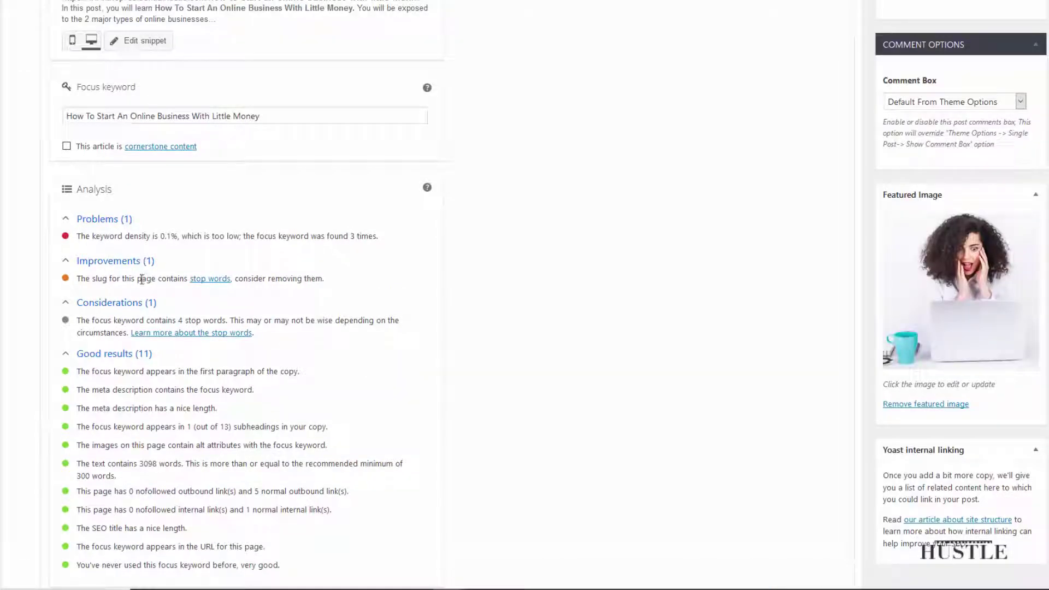
scroll(206, 310, "down", 3)
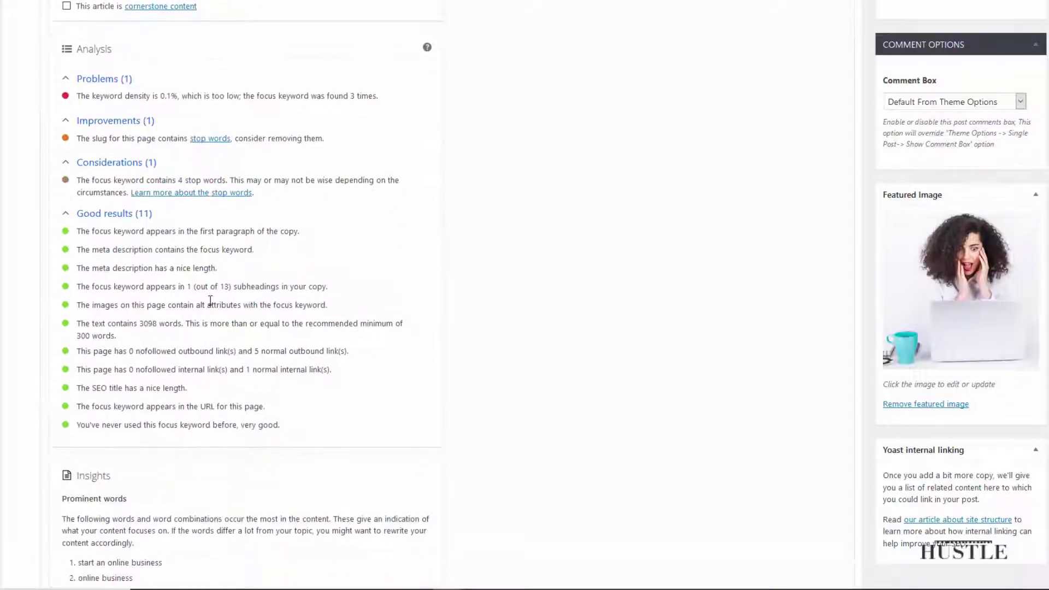
scroll(209, 300, "up", 1)
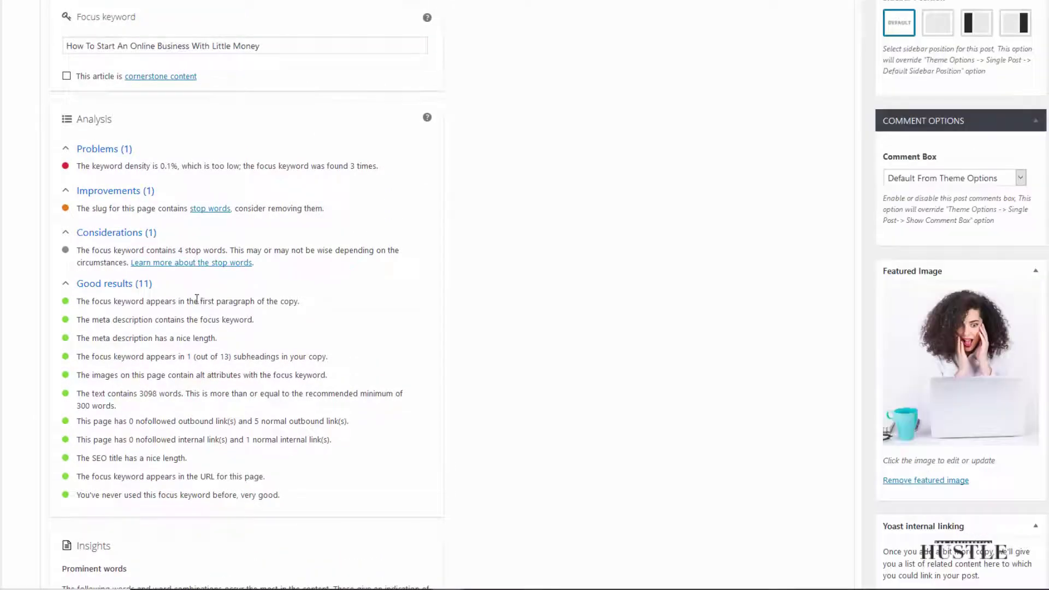
scroll(194, 302, "up", 5)
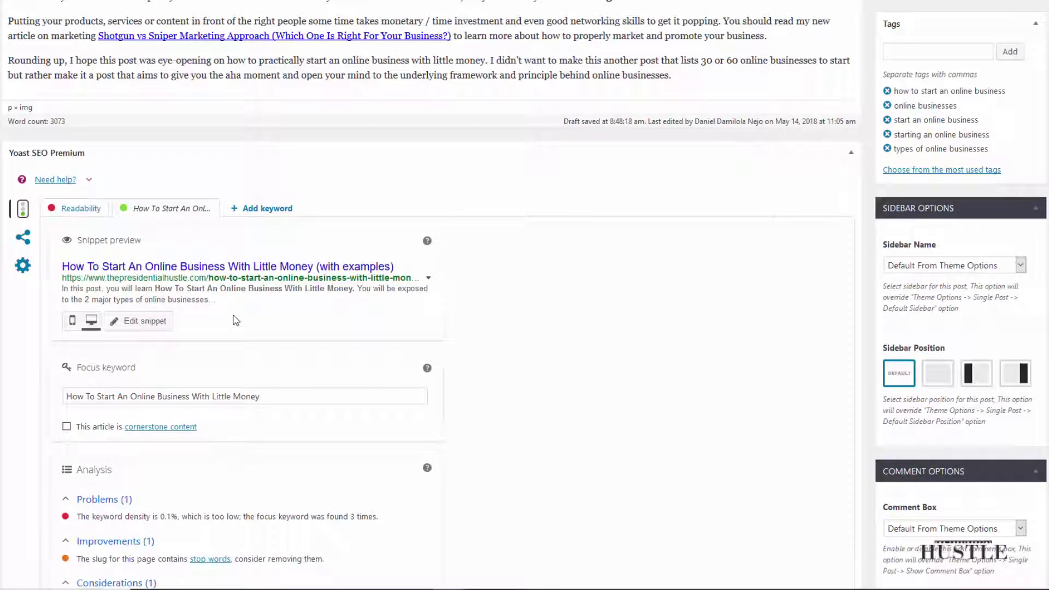
scroll(503, 350, "down", 2)
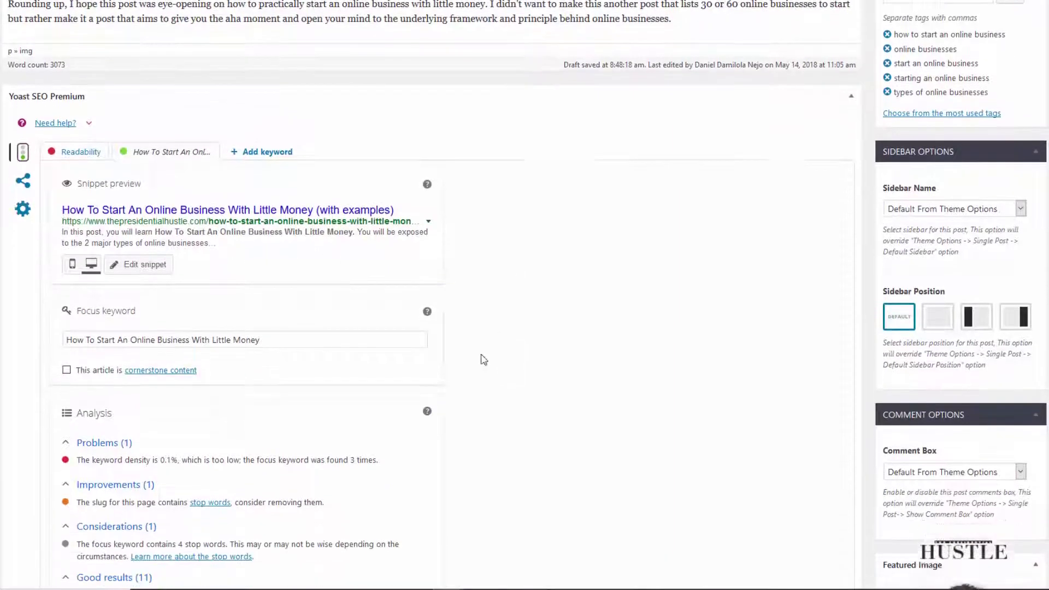
scroll(188, 382, "down", 4)
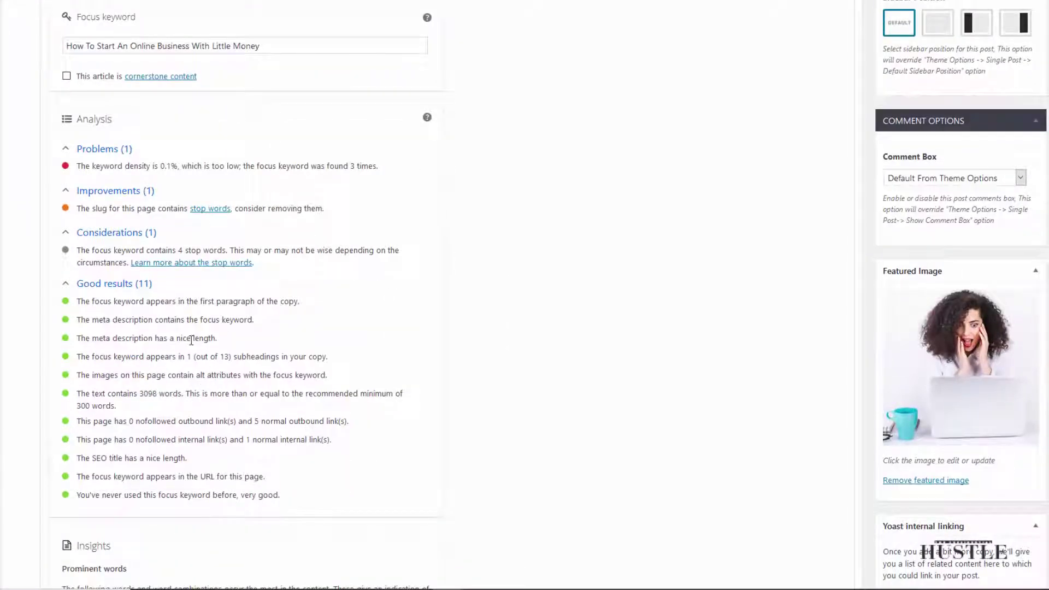
scroll(300, 309, "up", 4)
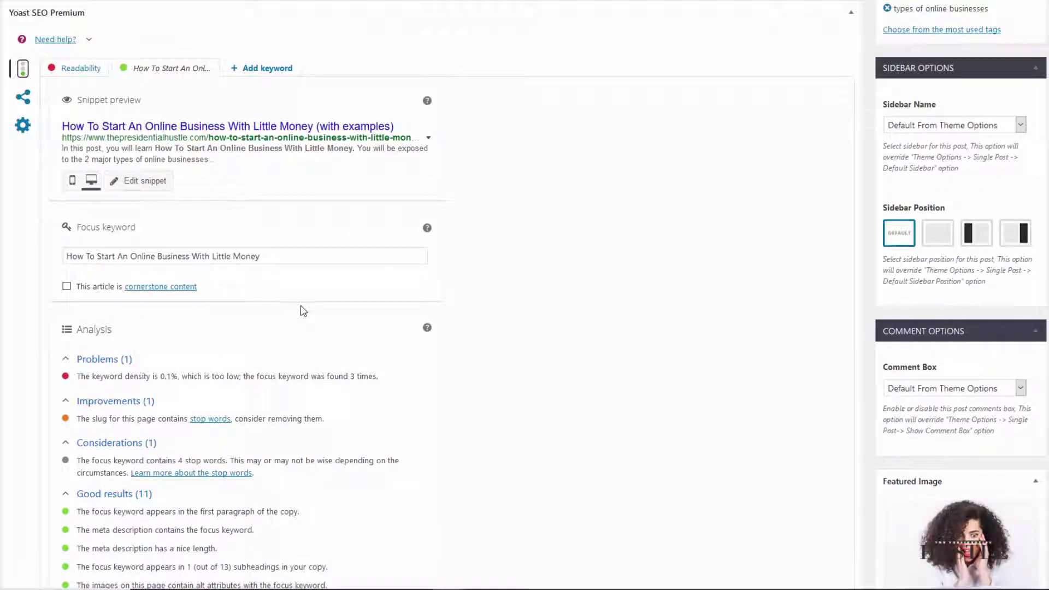
scroll(432, 295, "down", 9)
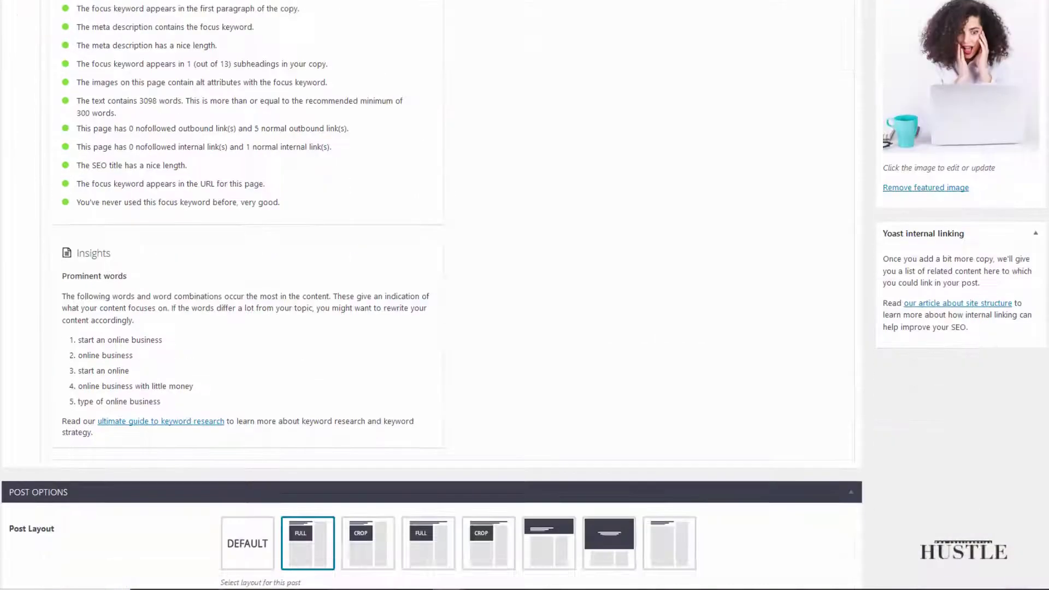
- Return to the service based business section of the post body and look through its text
scroll(432, 295, "up", 15)
scroll(431, 295, "up", 2)
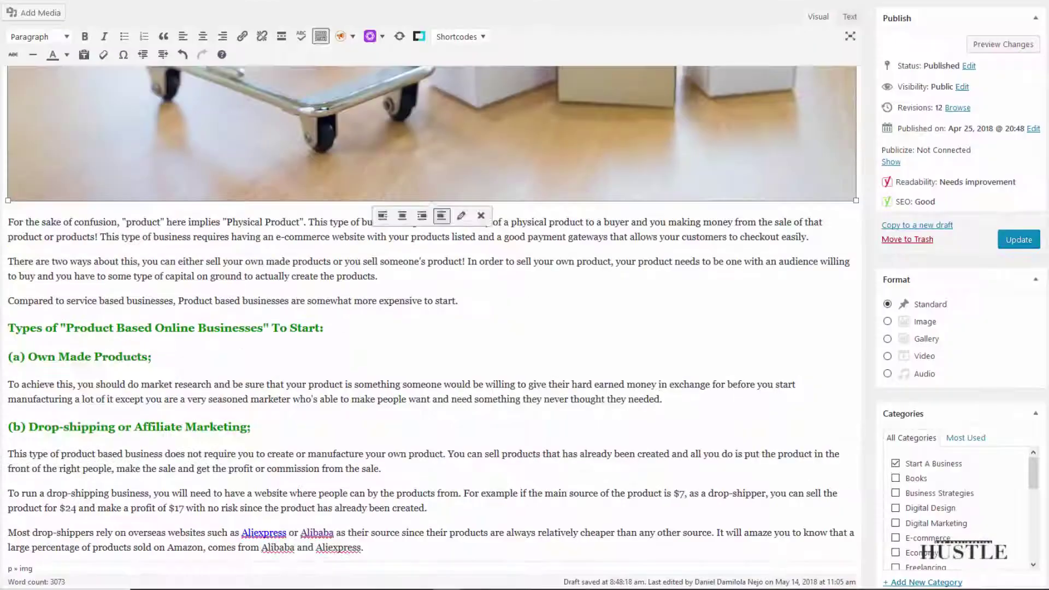
scroll(443, 195, "up", 10)
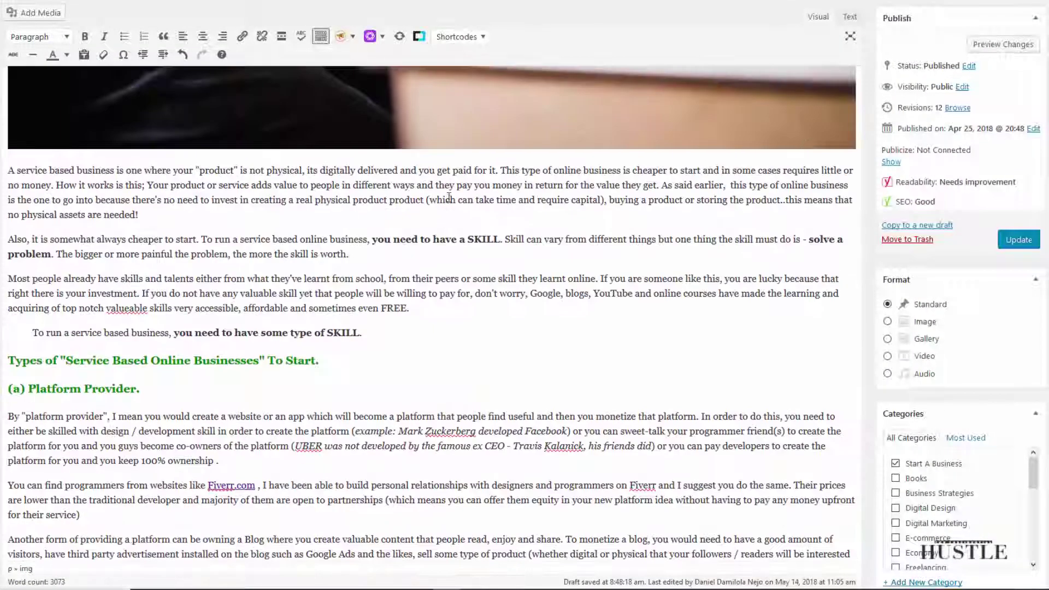